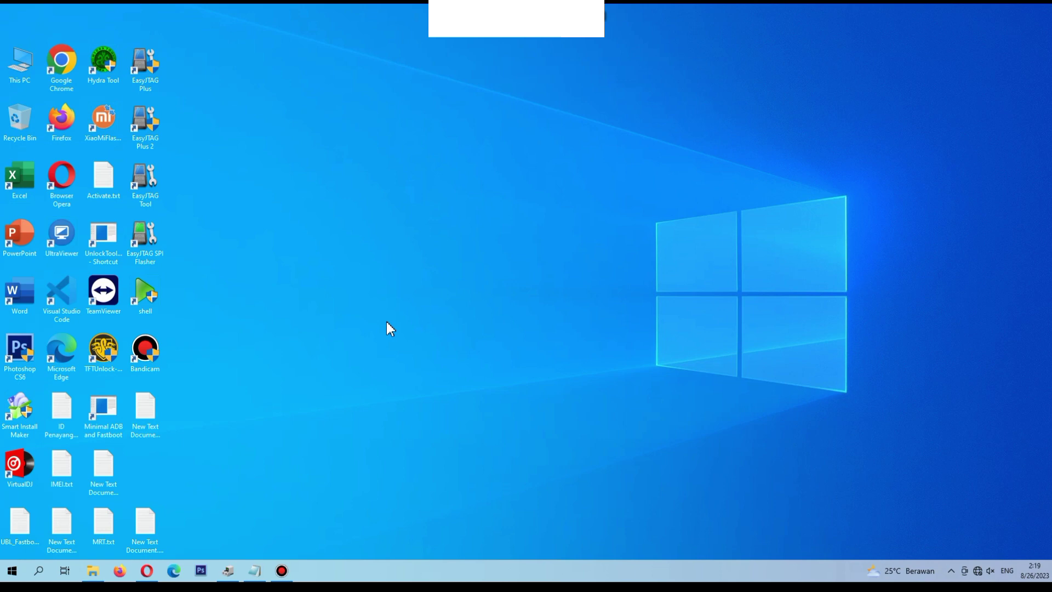
Bring up the Driver_Chipset_JLQ folder in File Explorer and look over its ADB and USB driver archives.
click(104, 573)
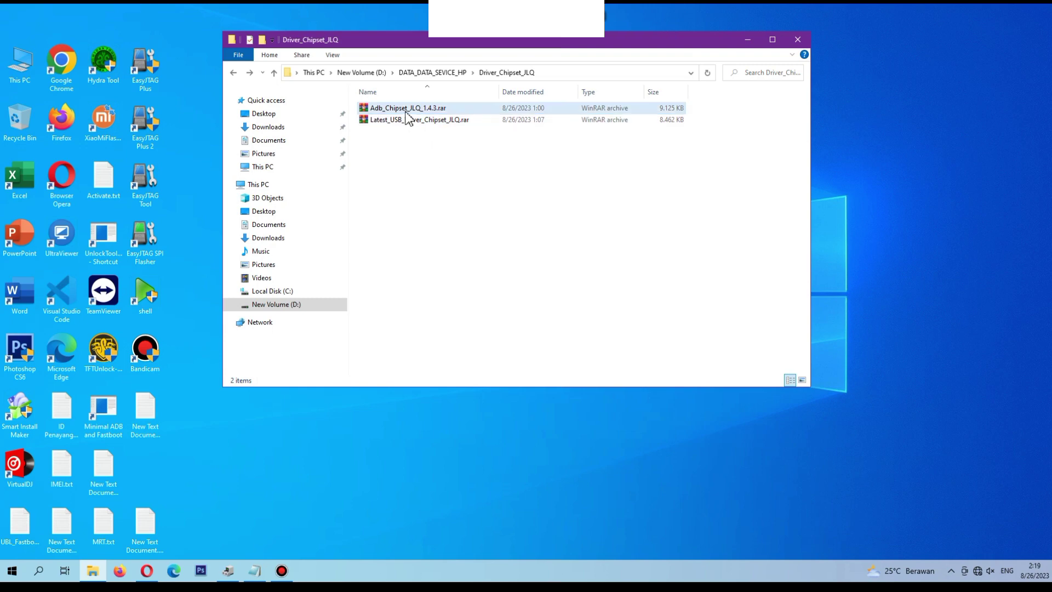
click(438, 148)
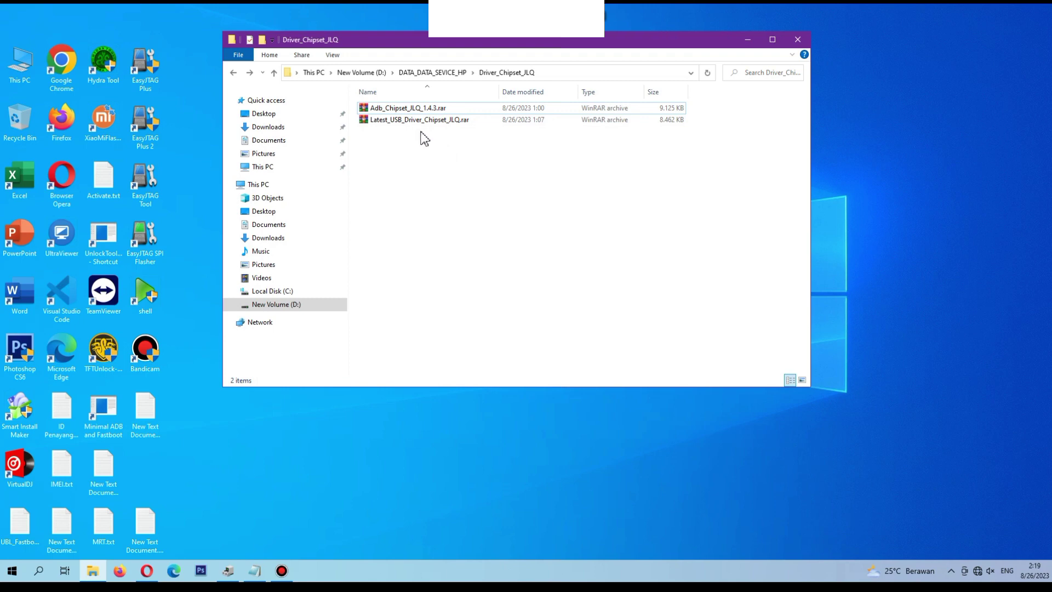
drag(422, 138, 400, 104)
click(423, 137)
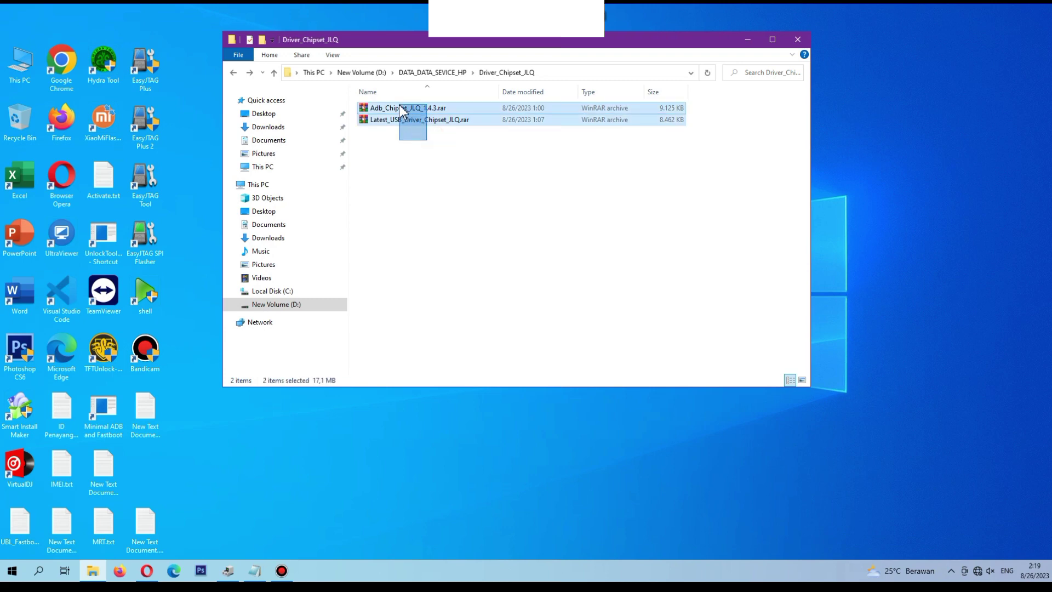
click(420, 146)
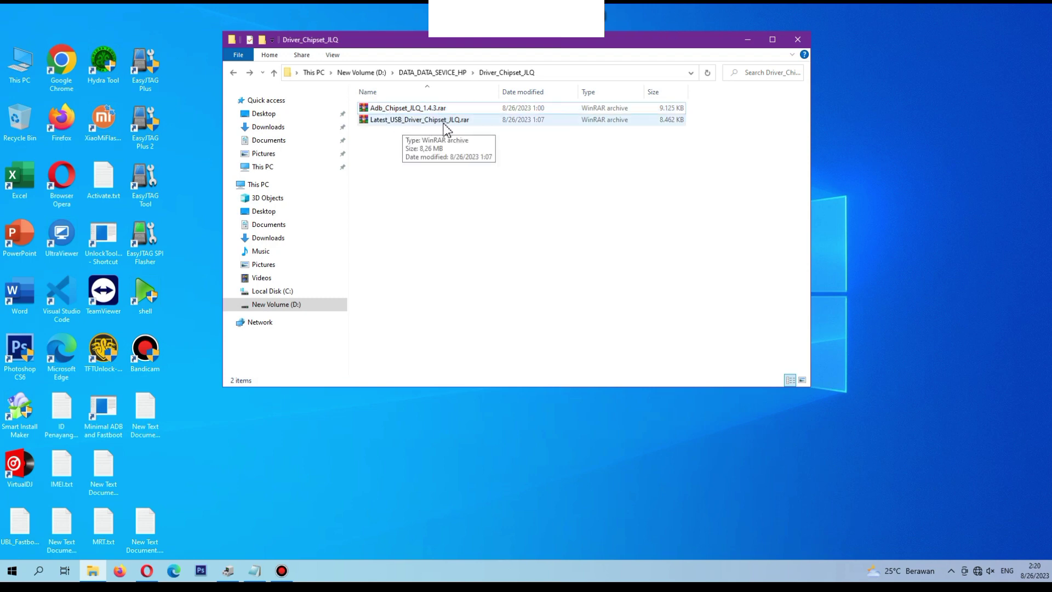
click(402, 107)
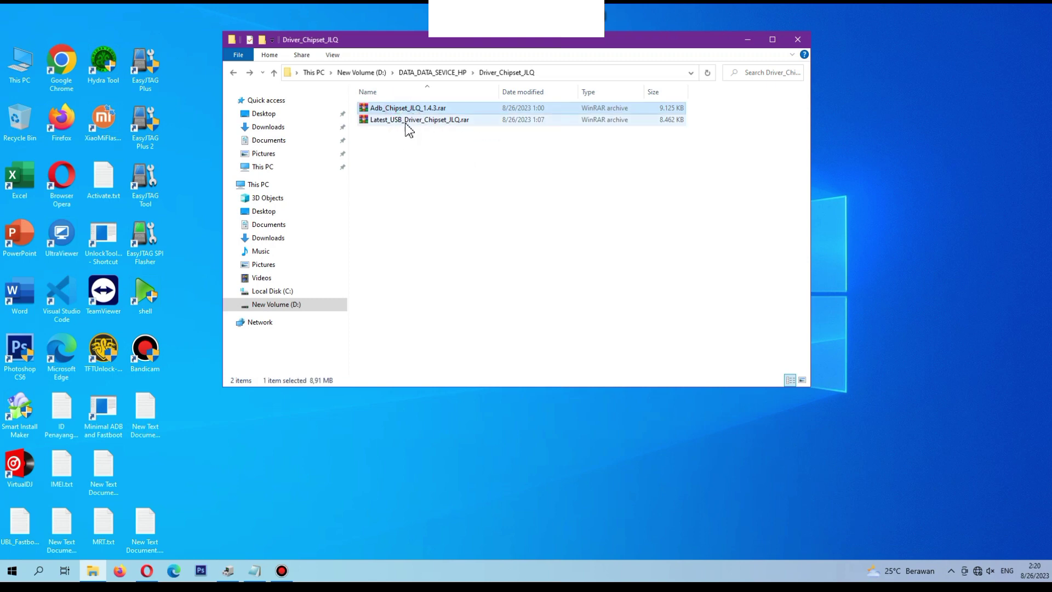
click(408, 121)
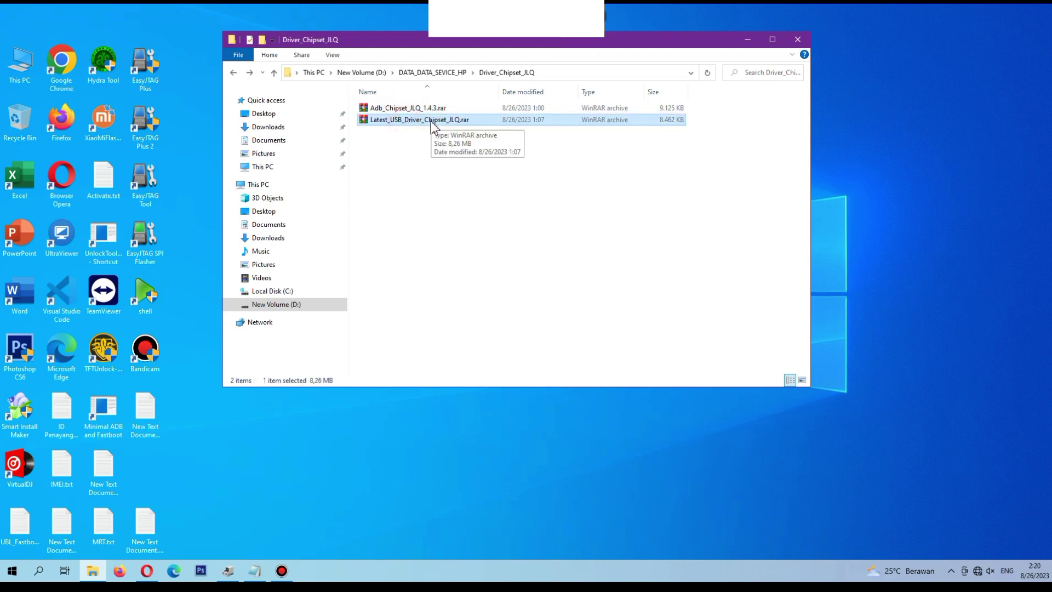
click(441, 148)
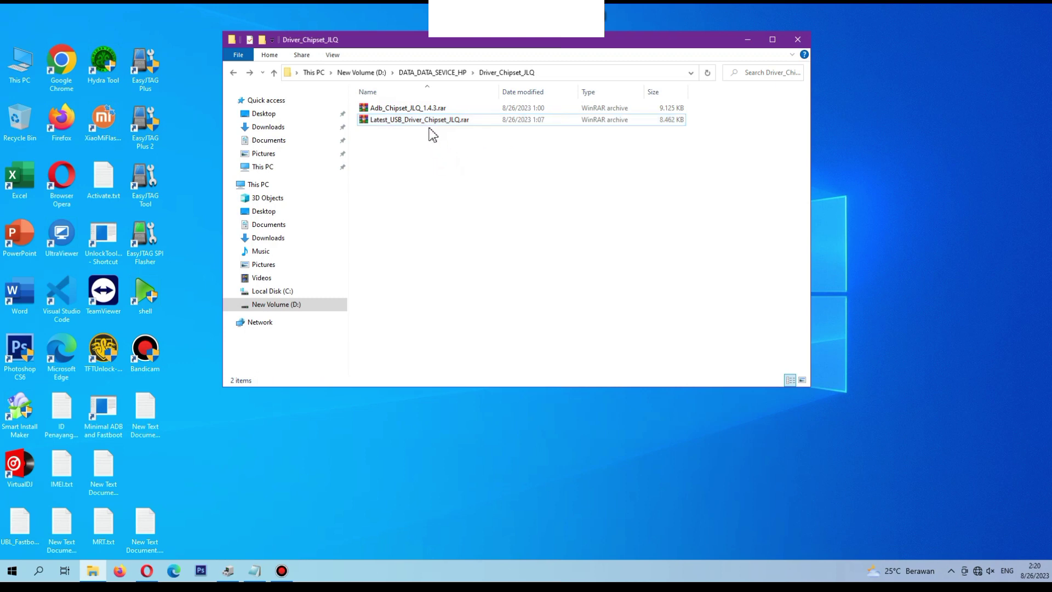
Extract Adb_Chipset_JLQ_1.4.3.rar into a folder of the same name and open that folder.
click(411, 109)
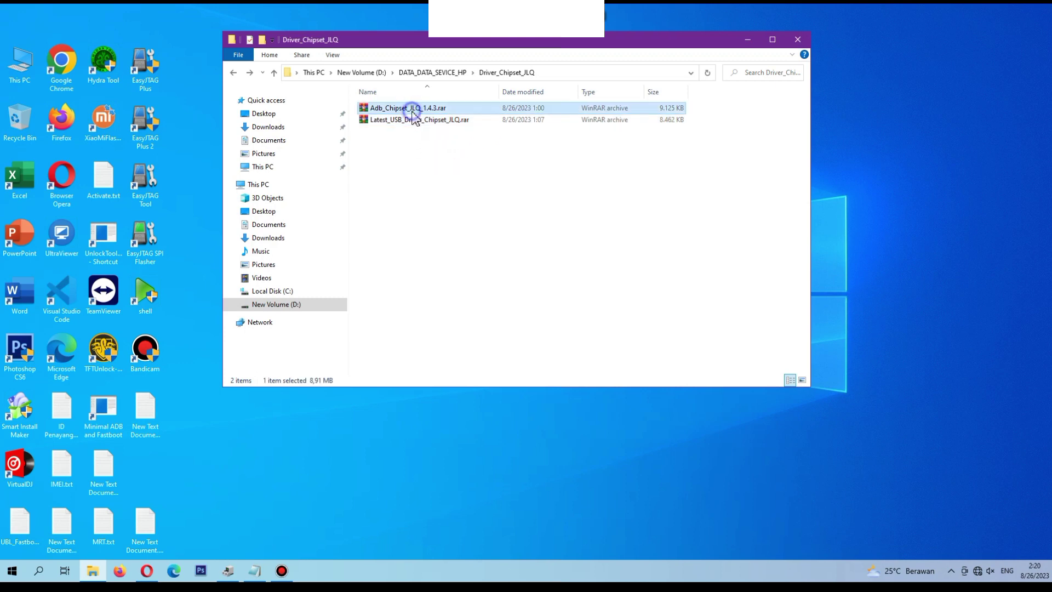
right_click(412, 110)
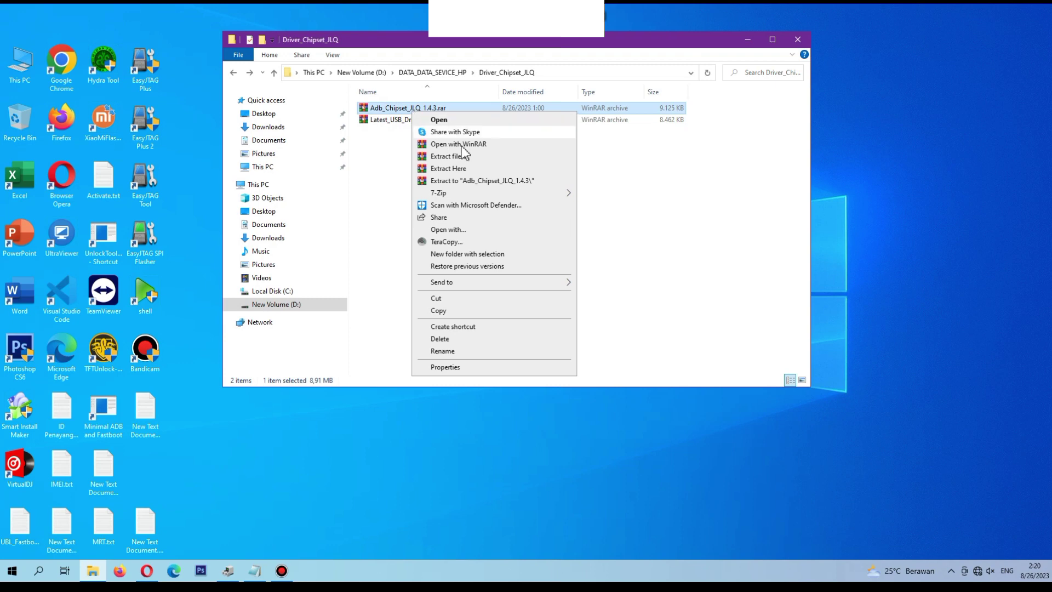
click(459, 180)
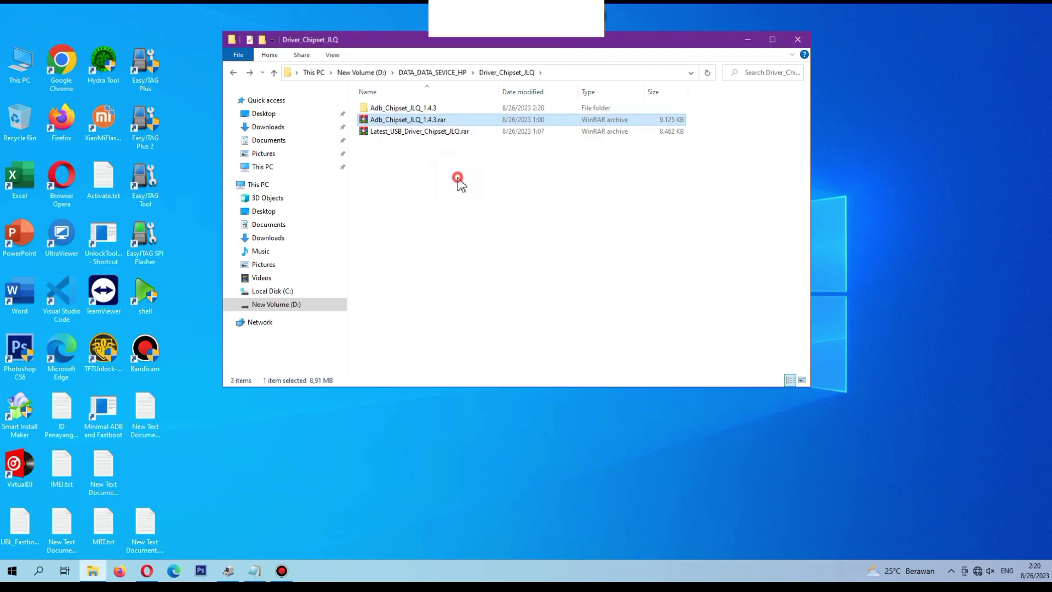
double_click(429, 108)
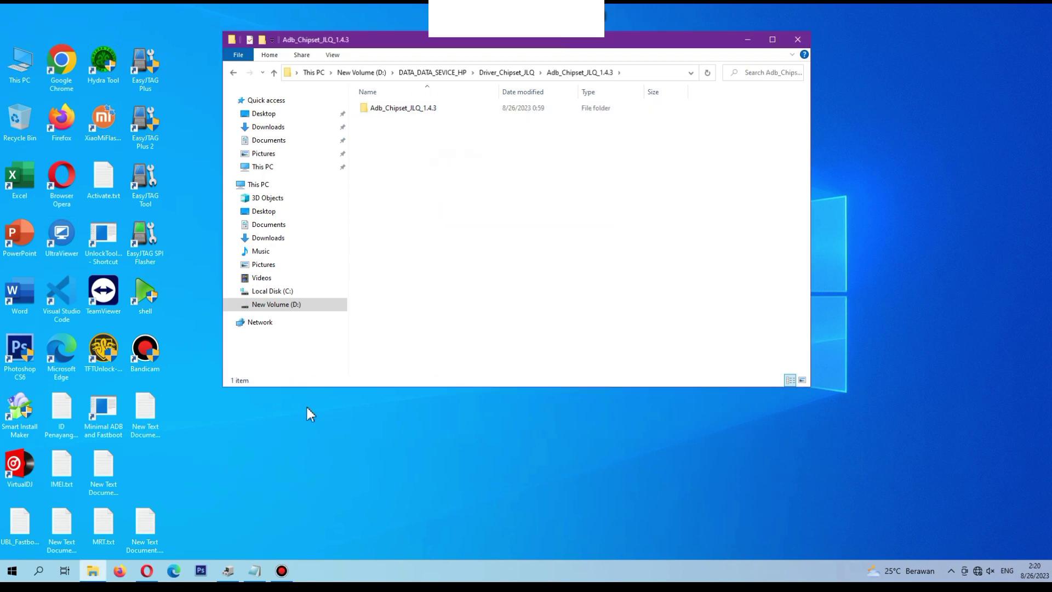
Switch to Device Manager and shift its window slightly so it sits clear of the folder window.
click(227, 570)
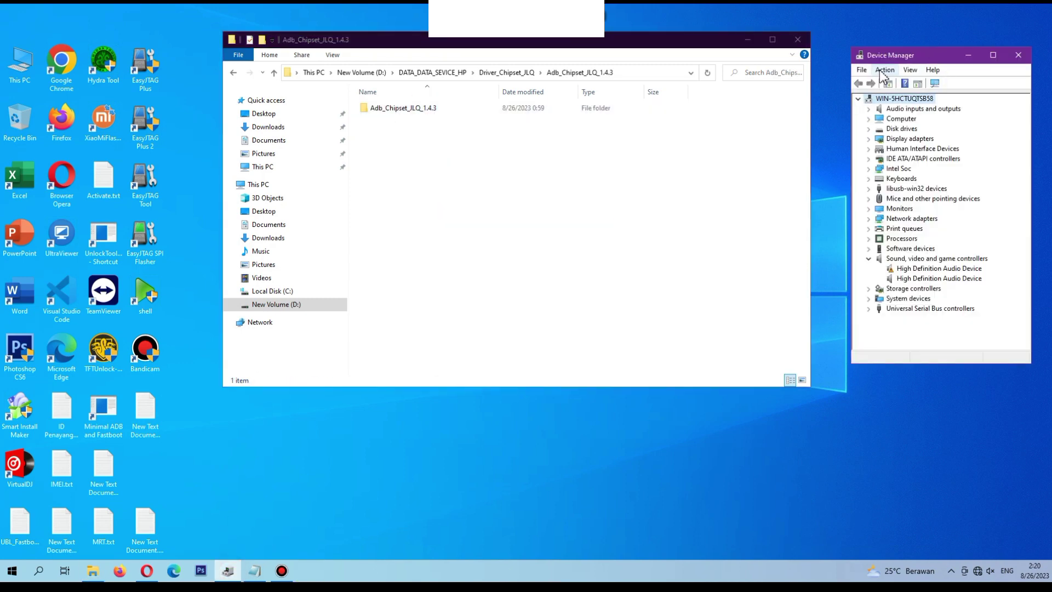
click(883, 71)
click(883, 71)
drag(934, 59, 940, 47)
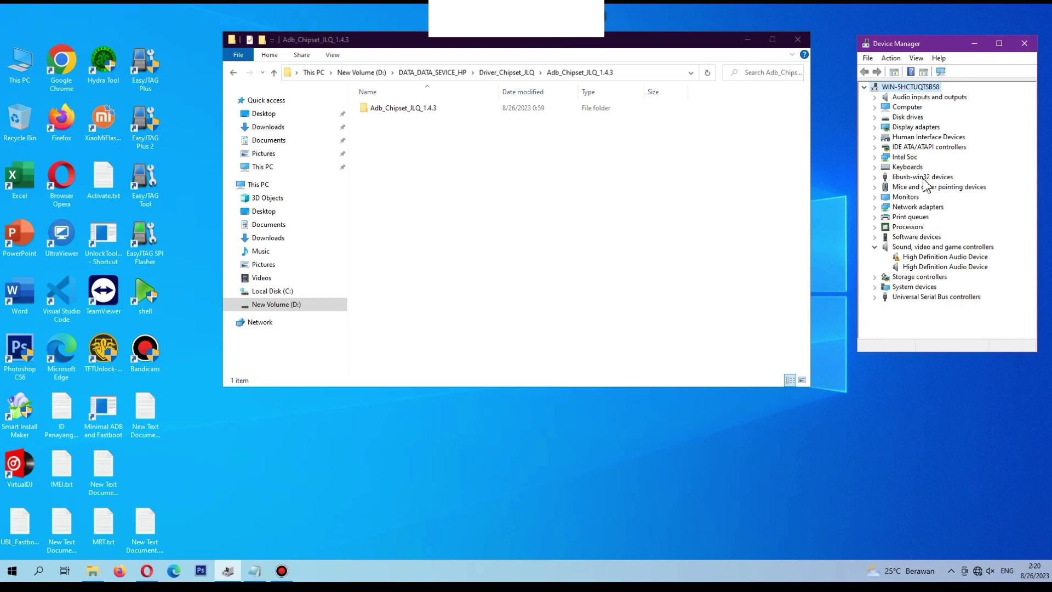
Open the inner Adb_Chipset_JLQ_1.4.3 folder and run adb-setup-1.4.3.exe as administrator.
click(603, 204)
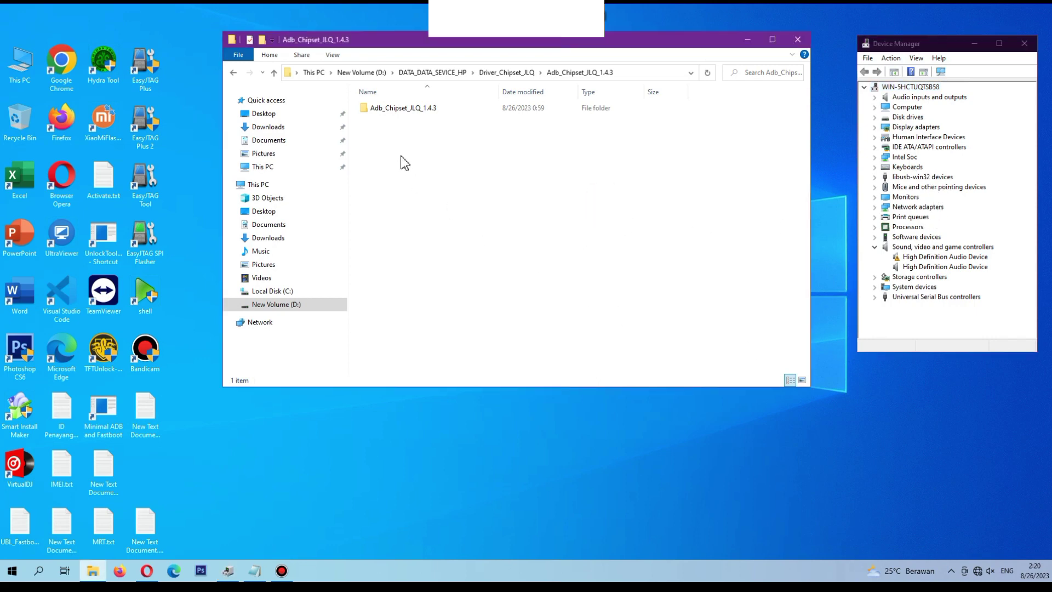
click(425, 113)
double_click(426, 112)
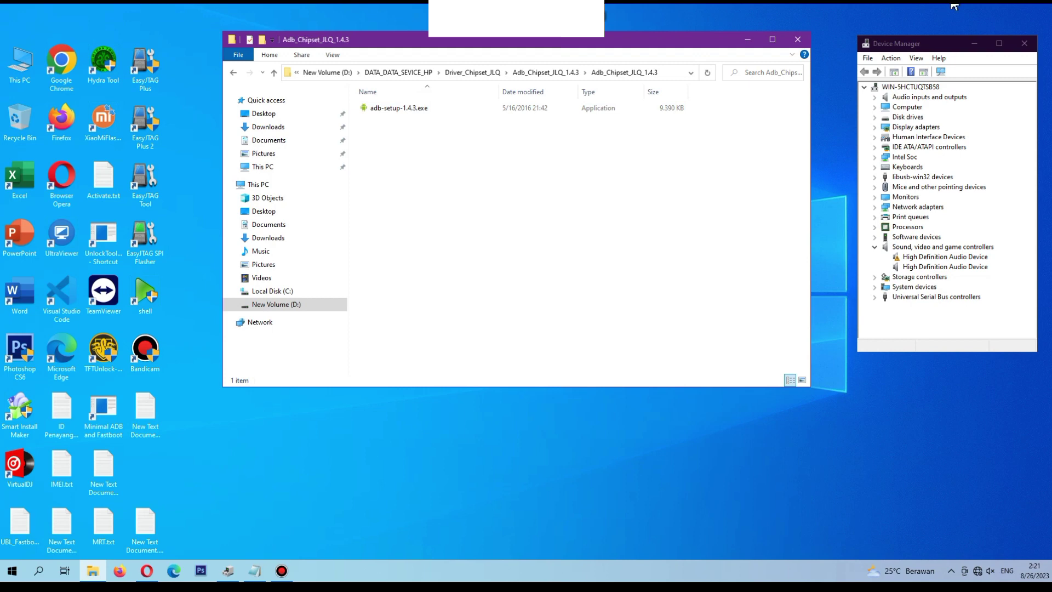
click(585, 174)
right_click(414, 110)
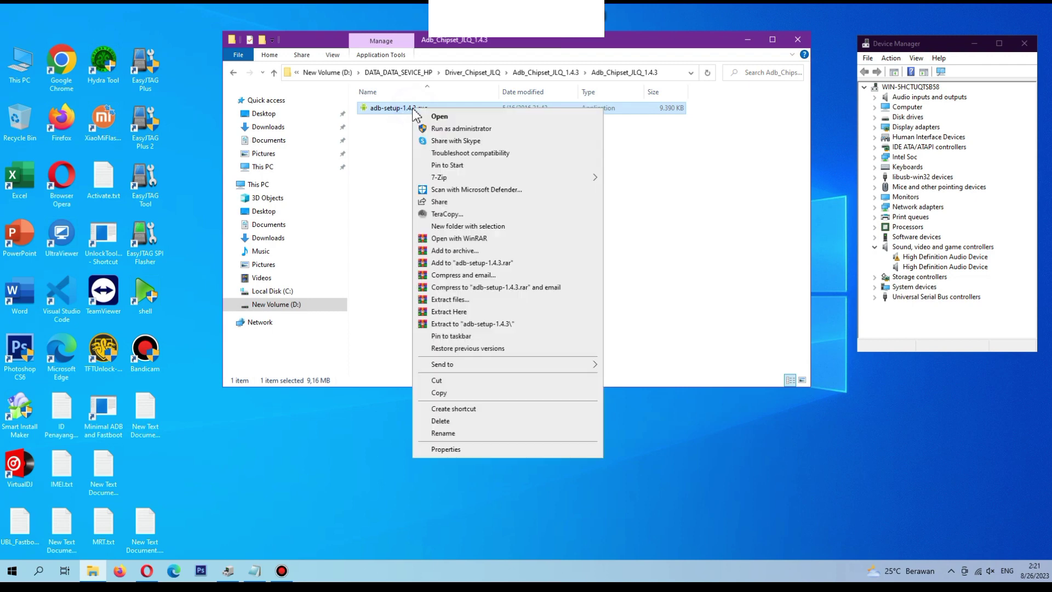
click(460, 133)
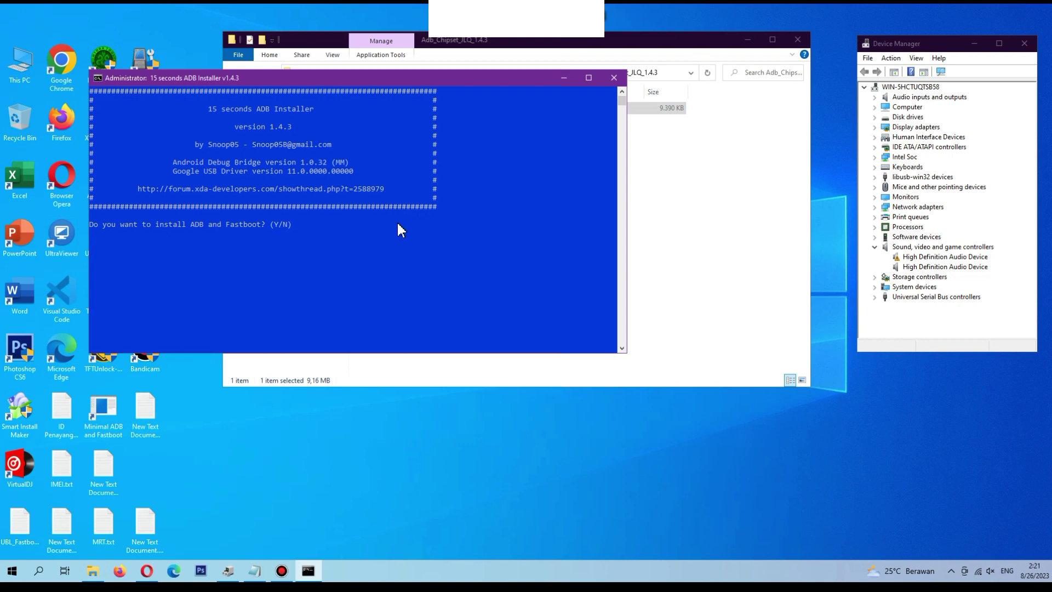
Answer Y in the ADB installer to install ADB and Fastboot, install them system-wide, and install the device drivers.
key(Return)
text(Y)
key(Return)
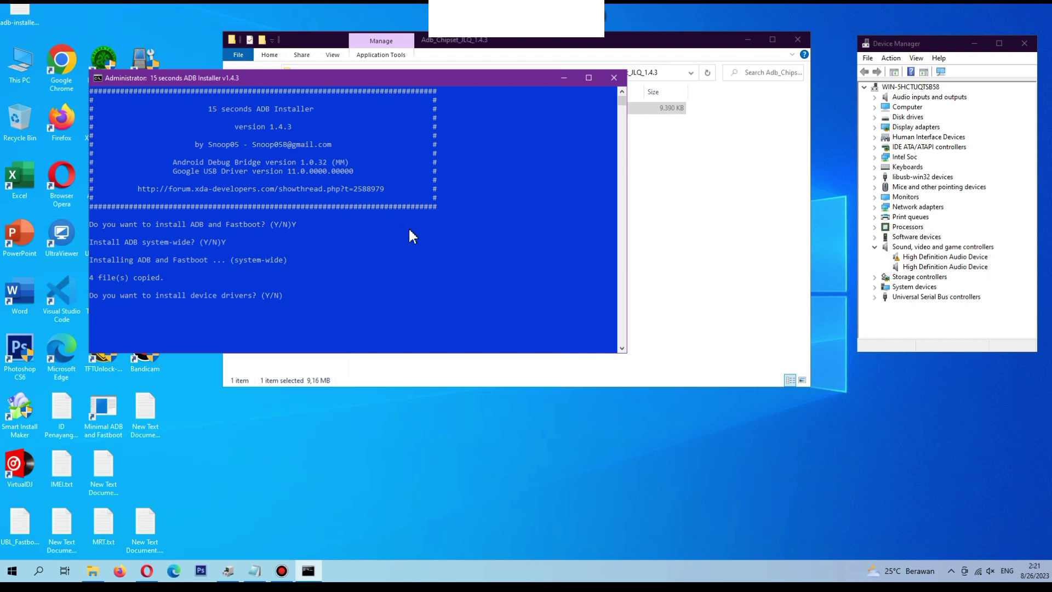
text(Y)
key(Return)
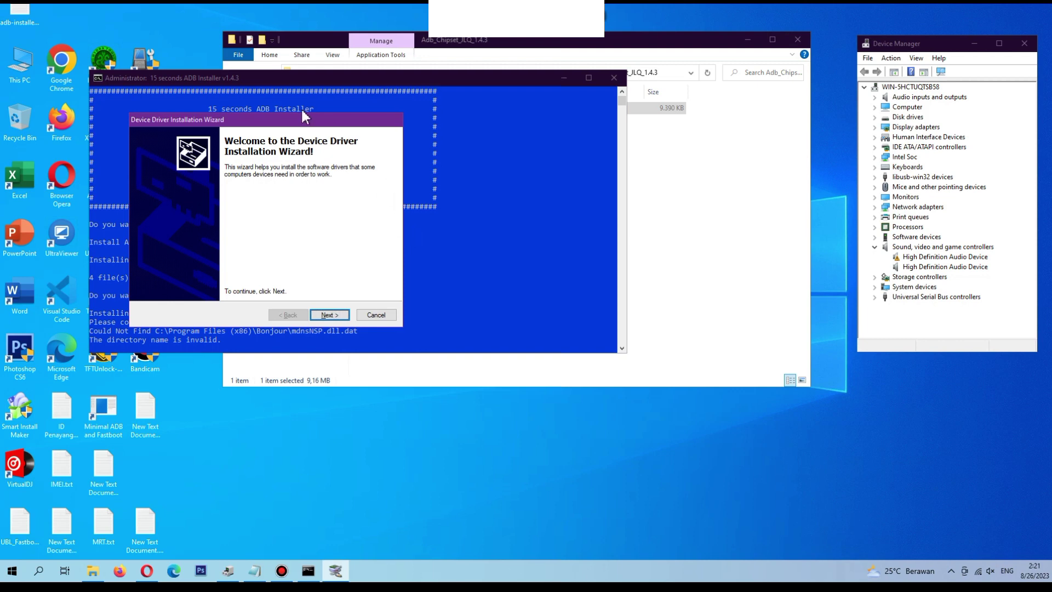
Move the Device Driver Installation Wizard off the console text and complete the driver installation through to finish.
drag(303, 122, 627, 113)
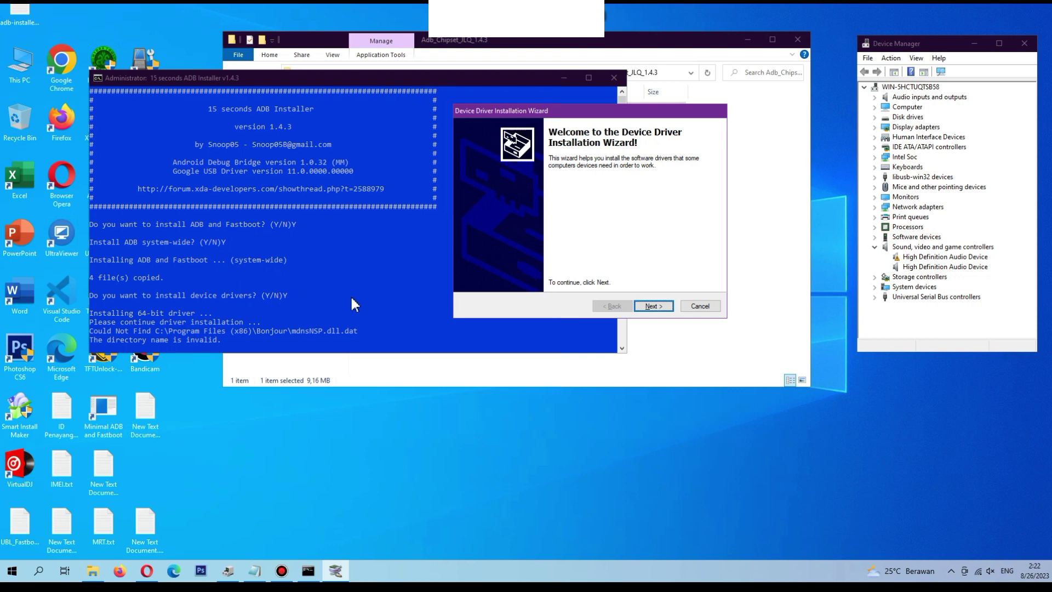
click(655, 311)
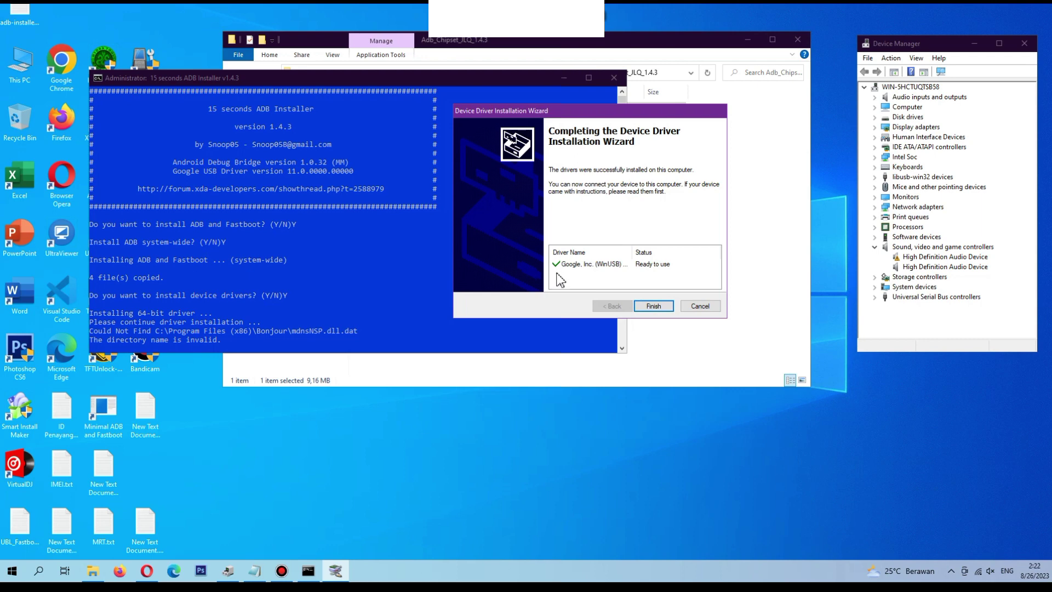
click(654, 307)
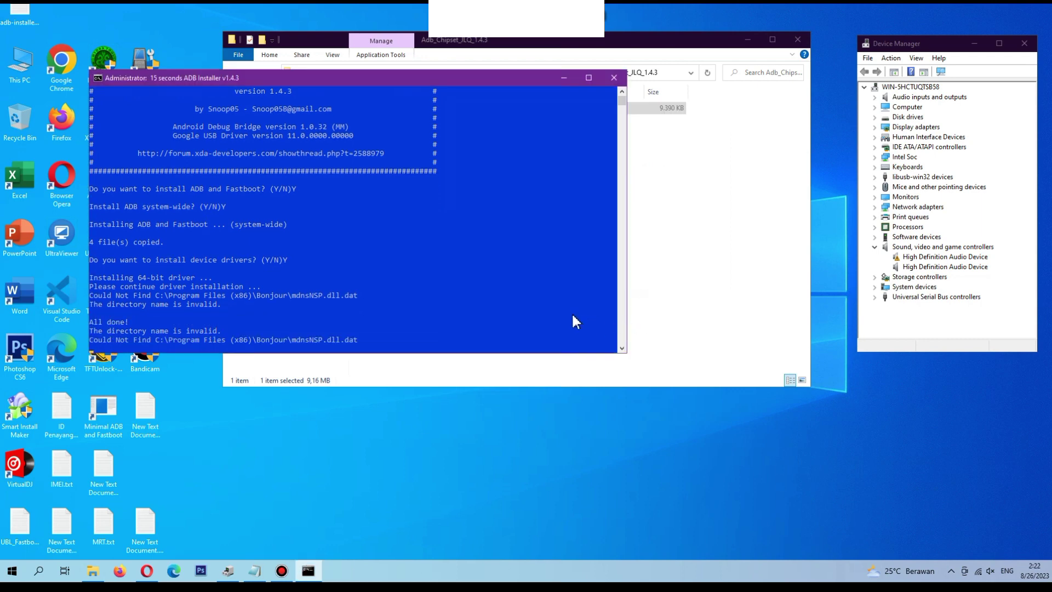
click(547, 281)
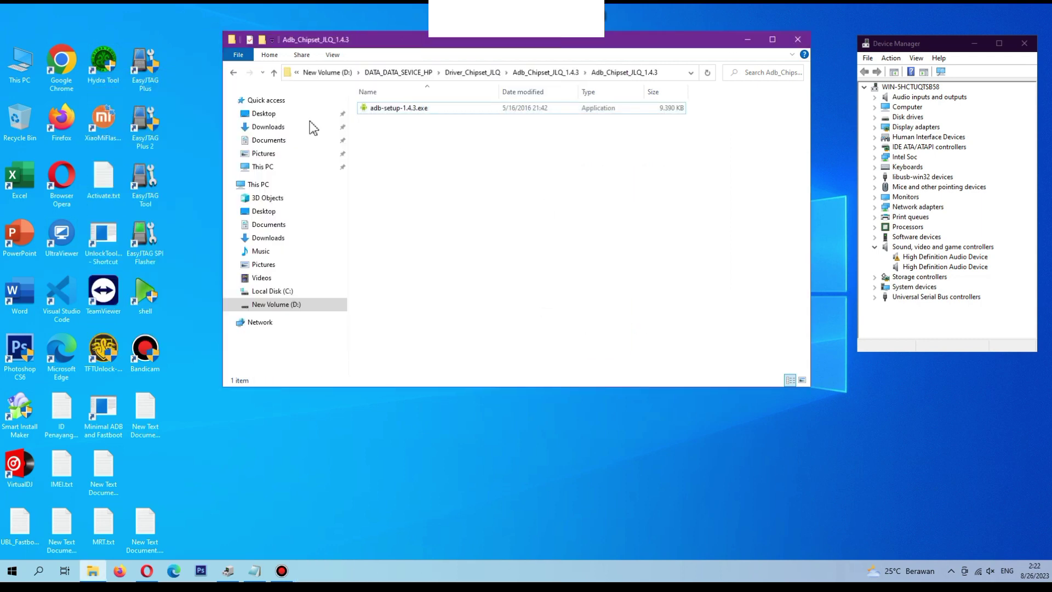
Return to the Driver_Chipset_JLQ folder, extract Latest_USB_Driver_Chipset_JLQ.rar into a folder of the same name, and refresh the file list.
click(234, 75)
click(236, 75)
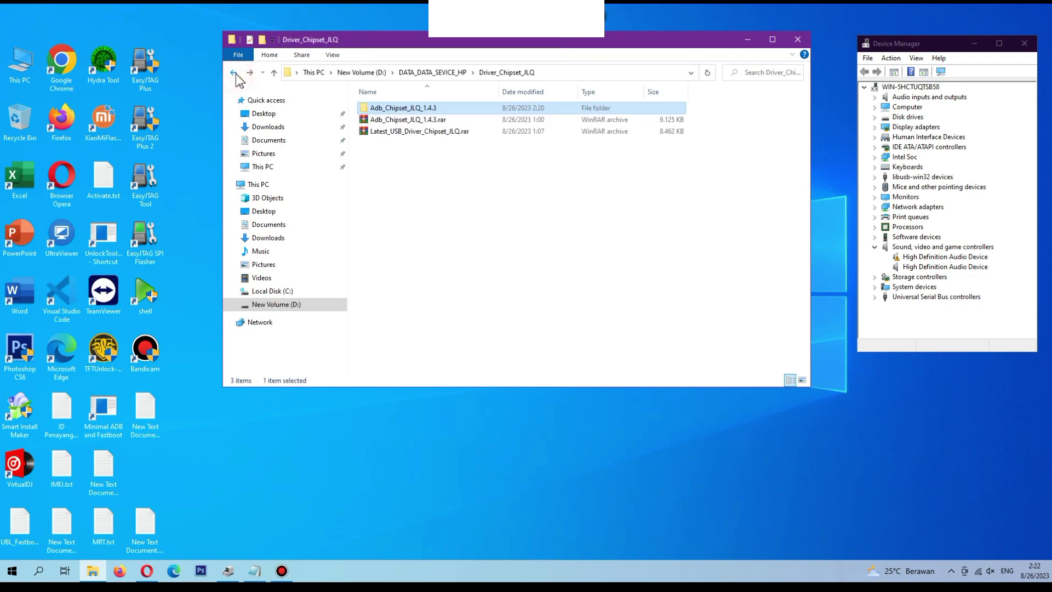
click(537, 206)
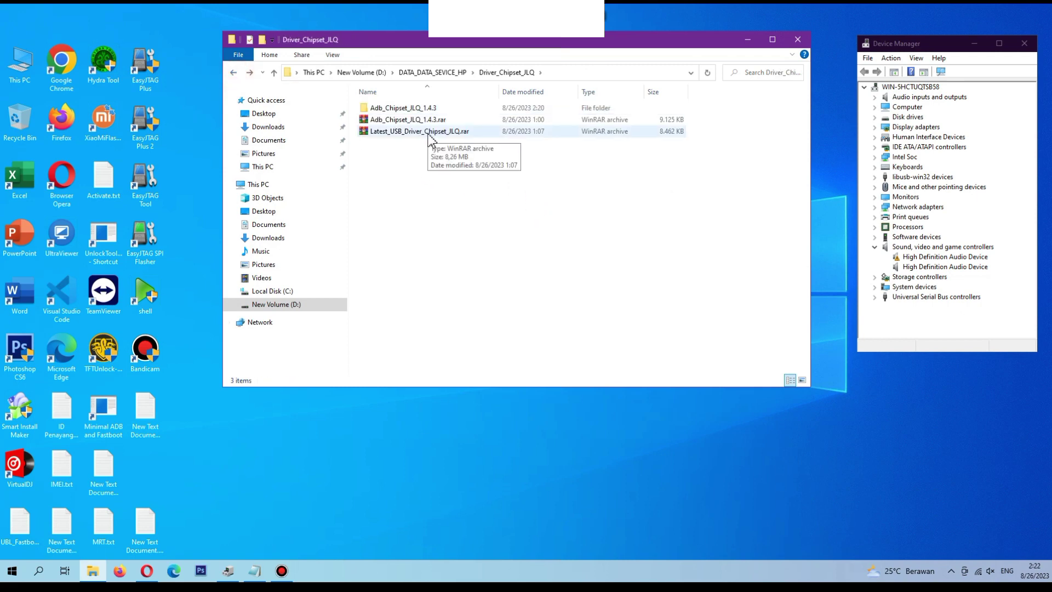
click(419, 133)
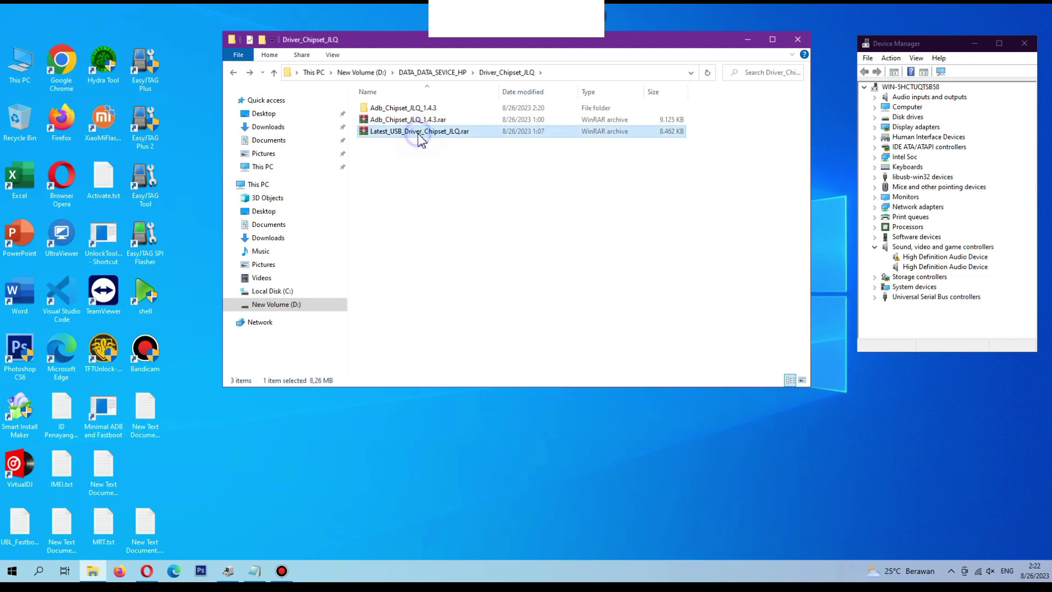
right_click(419, 134)
click(490, 203)
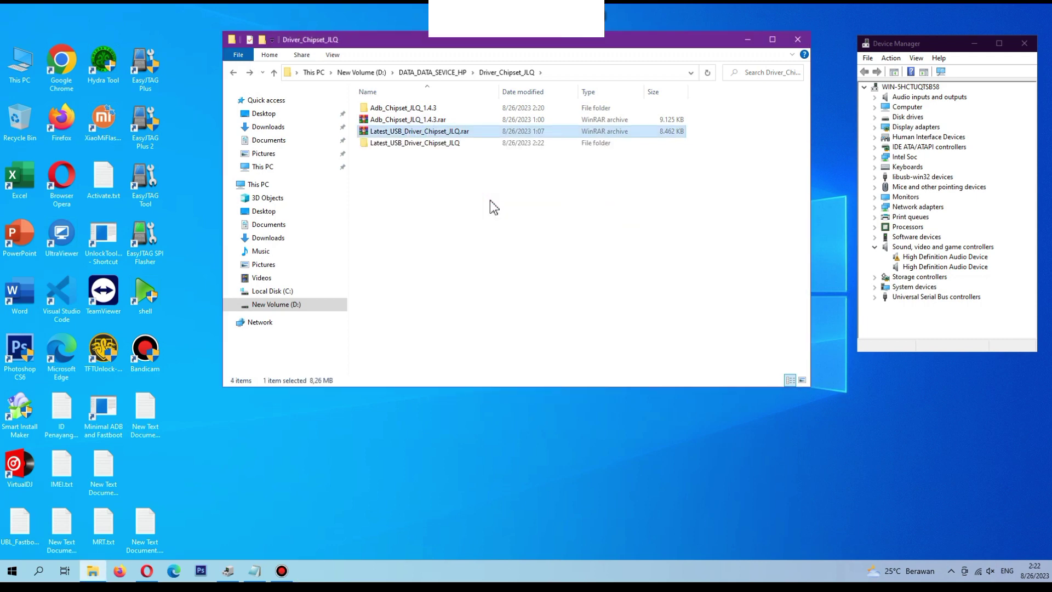
right_click(465, 180)
click(512, 224)
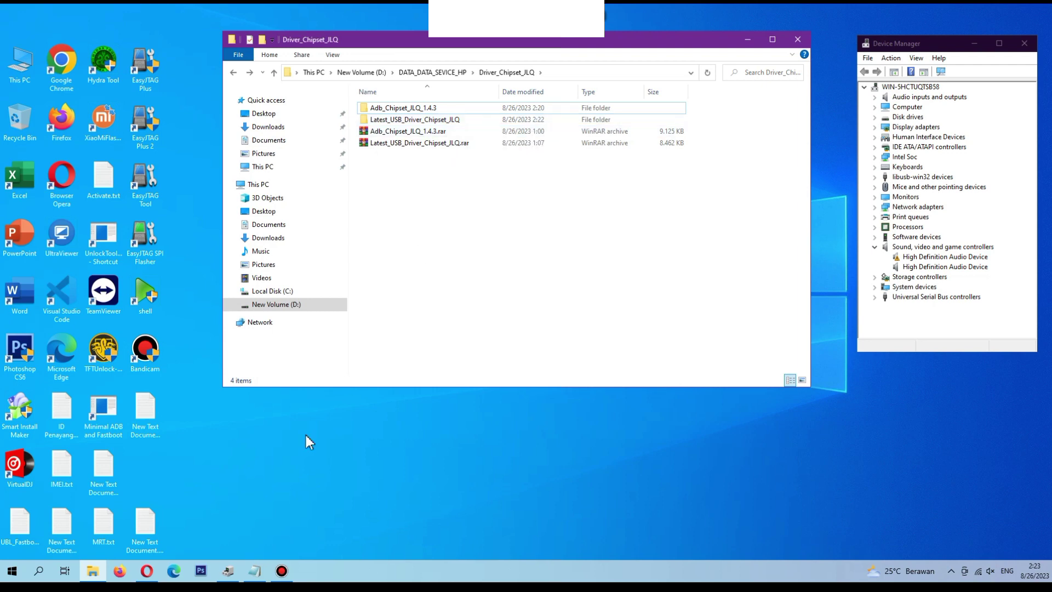
Switch to Opera and examine the chipset entry on the Xiaomi Poco C40 specifications page, then minimize the browser.
click(146, 570)
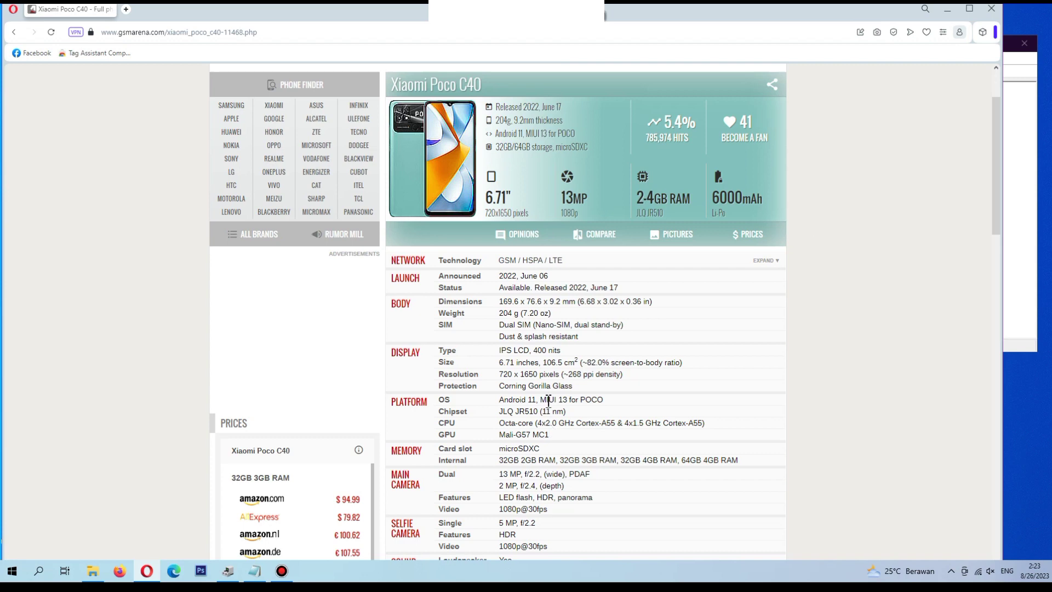
drag(567, 412, 439, 418)
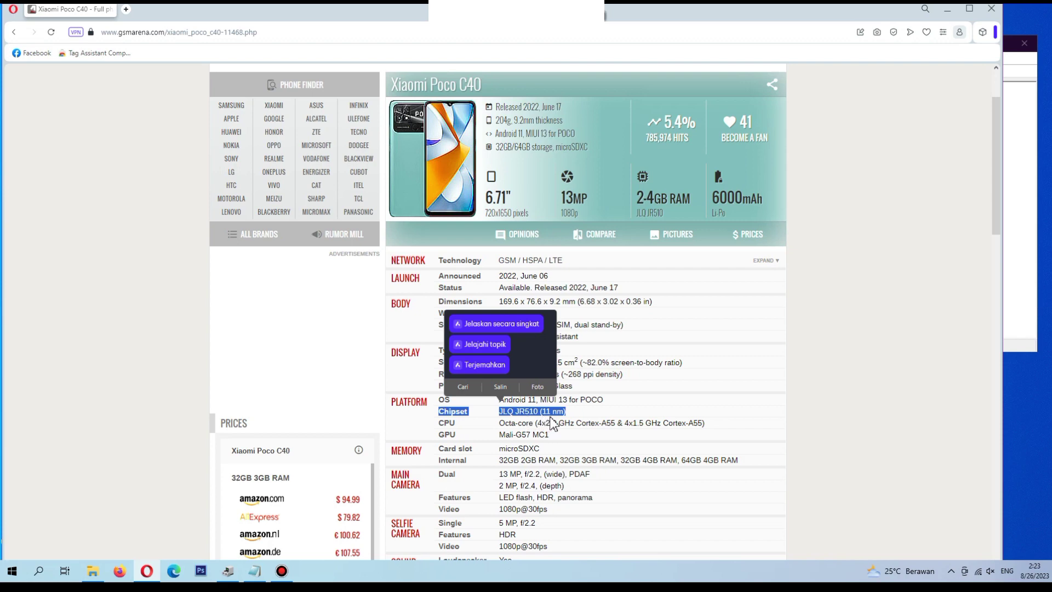
click(869, 342)
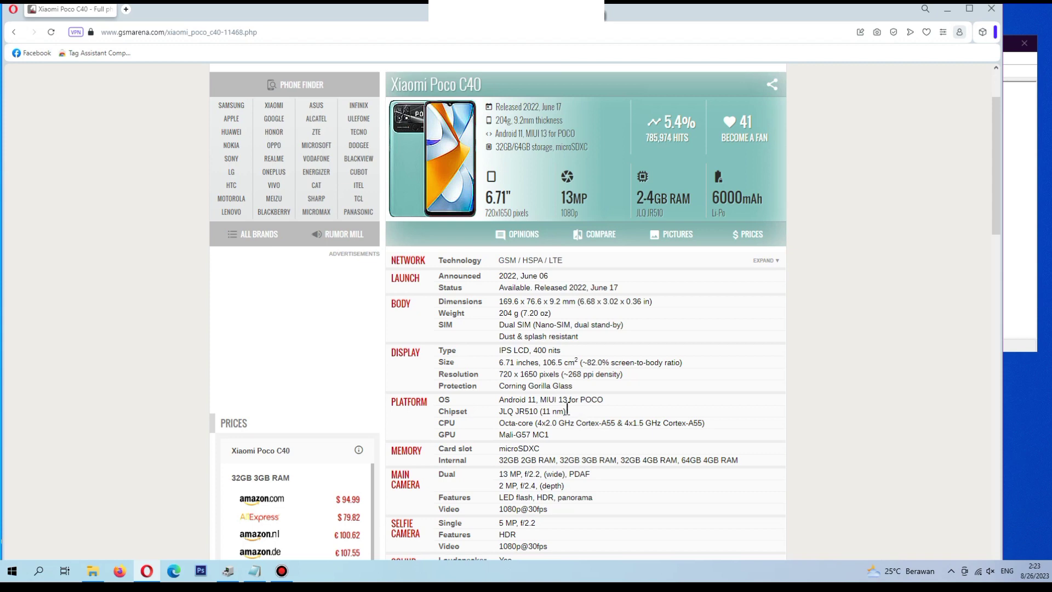
drag(567, 410, 436, 417)
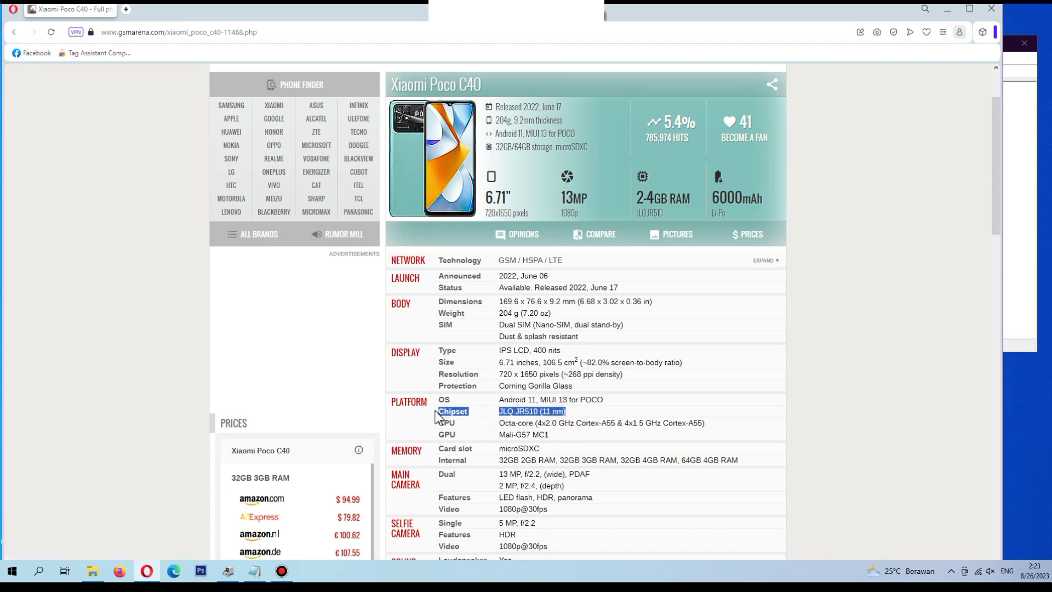
click(868, 340)
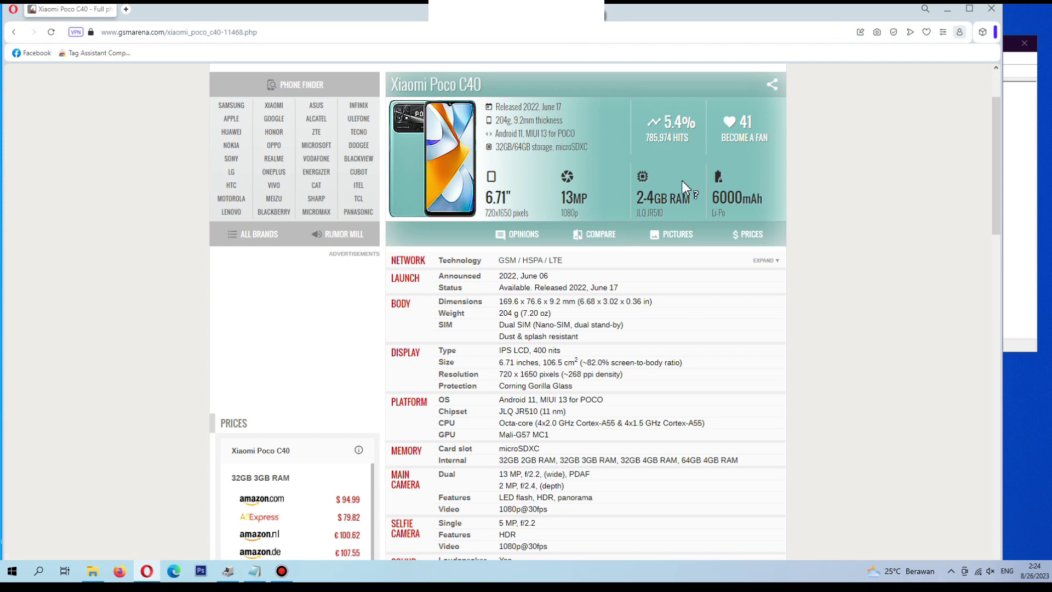
click(945, 9)
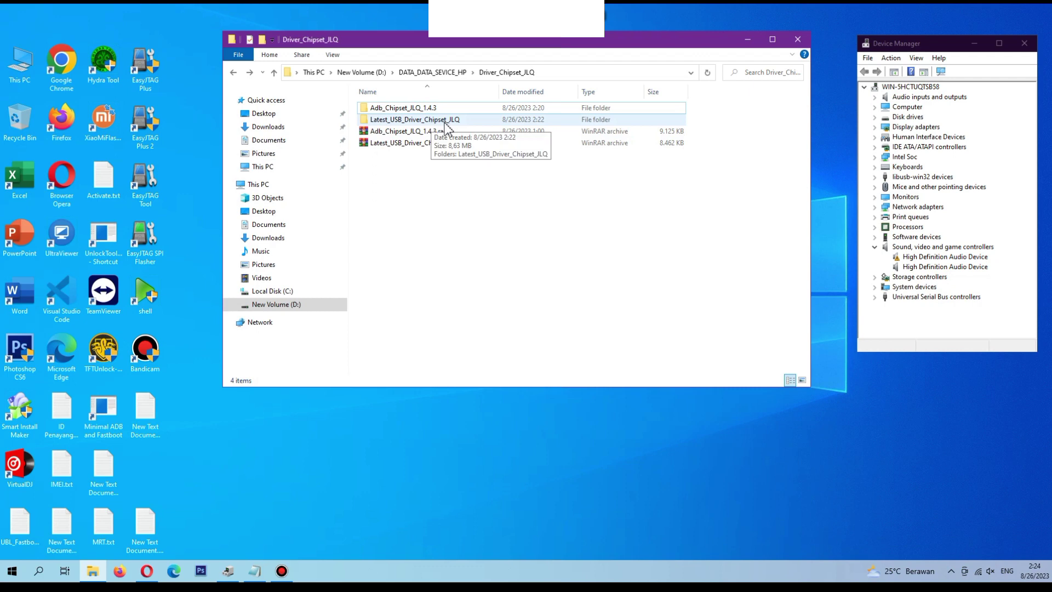
Open the nested Latest_USB_Driver_Chipset_JLQ folders, view Readme.txt, and close it.
mouse_move(254, 569)
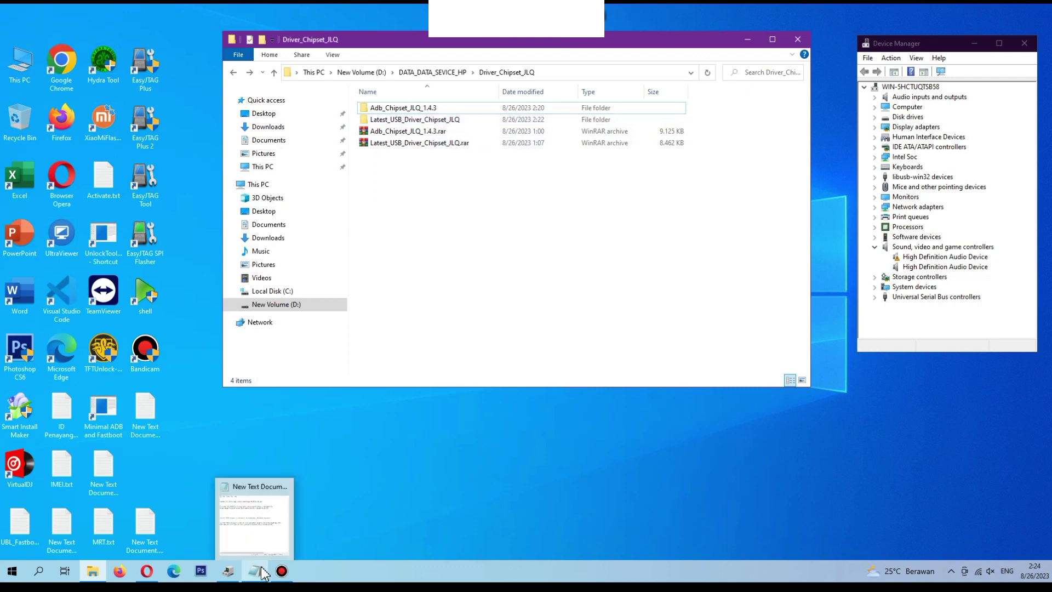
mouse_move(257, 547)
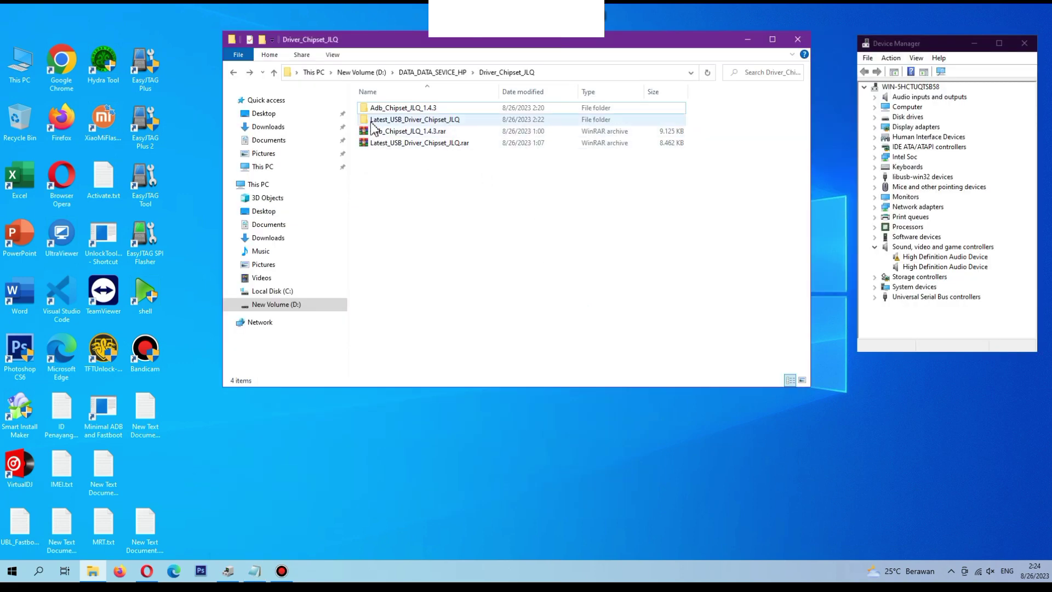
double_click(421, 120)
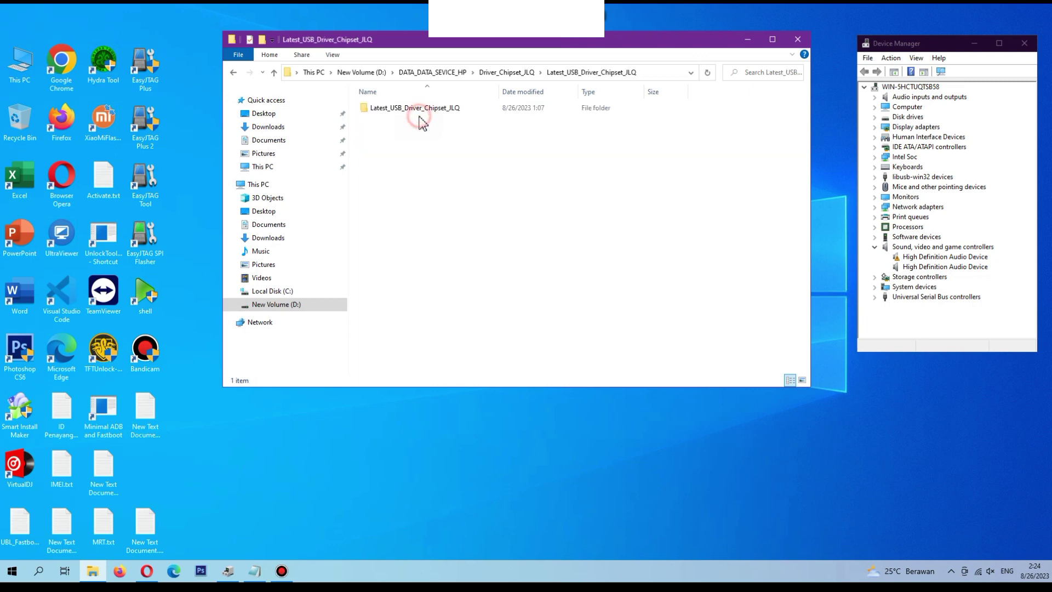
click(419, 108)
double_click(419, 108)
double_click(418, 120)
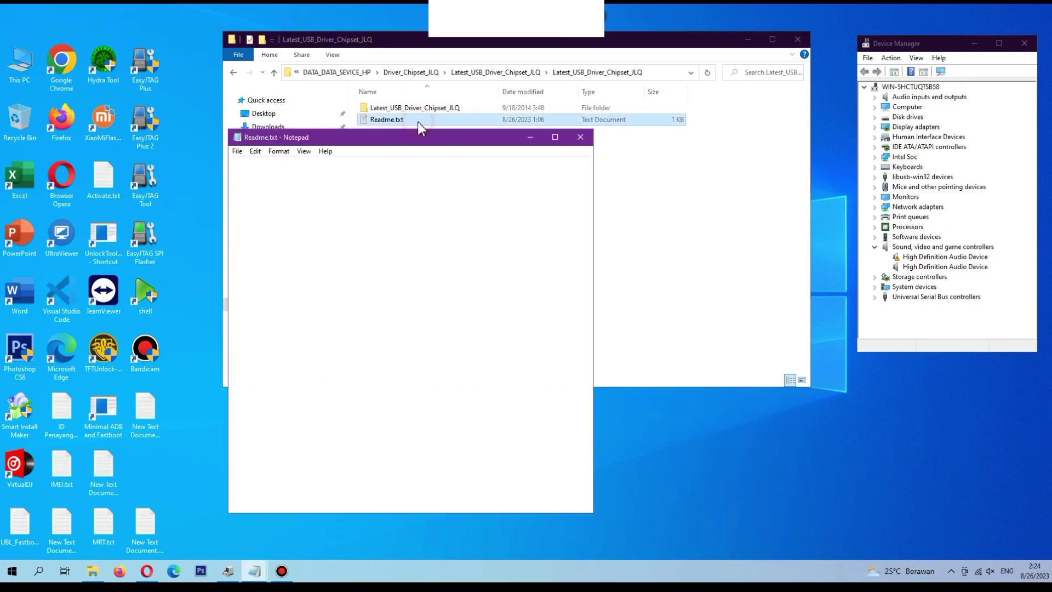
click(580, 137)
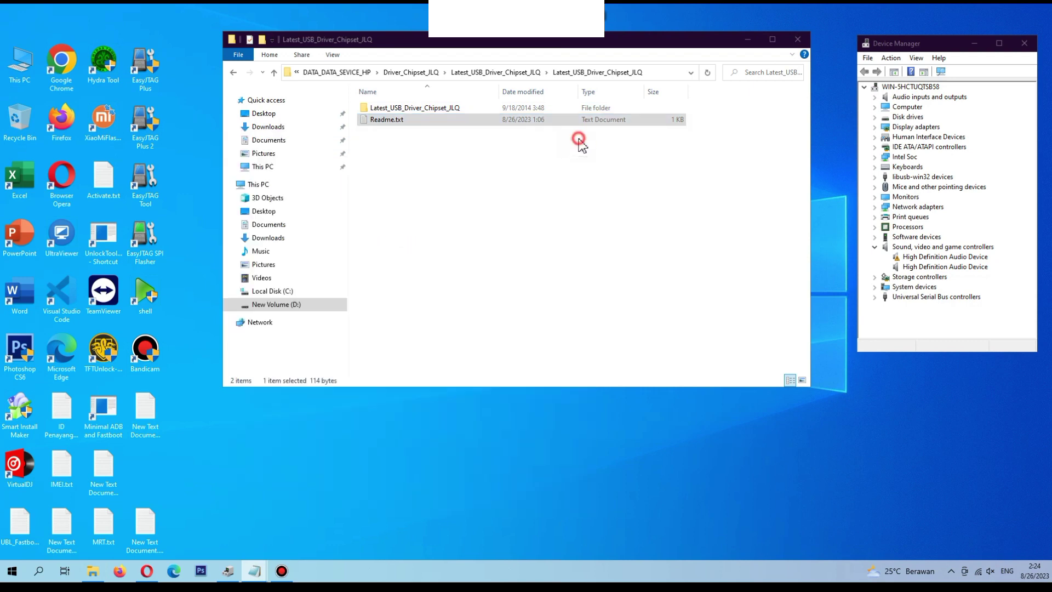
Return to the Driver_Chipset_JLQ folder and open the innermost Latest_USB_Driver_Chipset_JLQ folder to view its driver files.
click(232, 71)
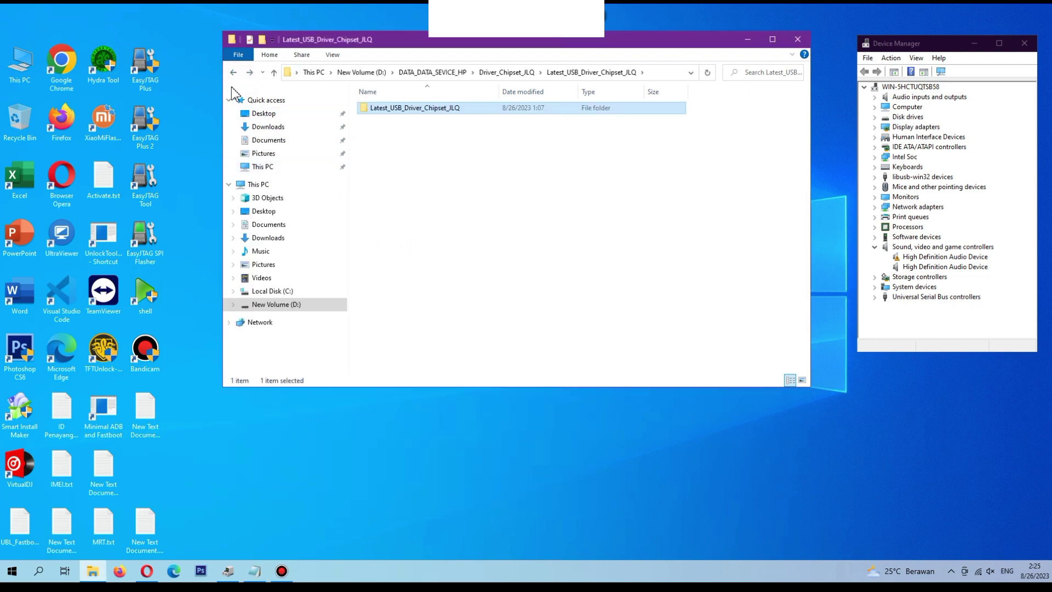
click(233, 71)
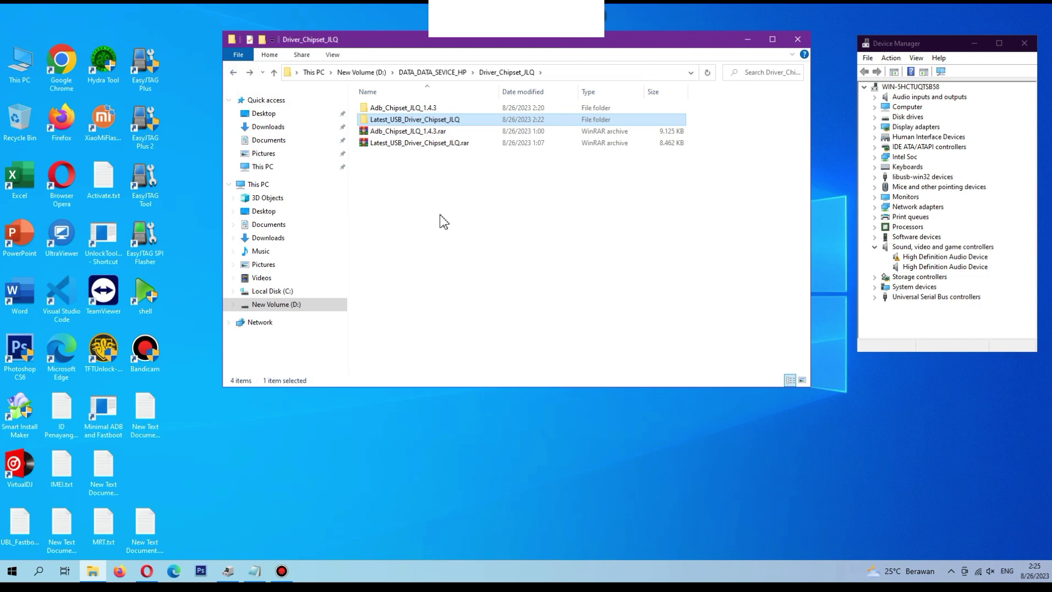
double_click(432, 120)
click(432, 110)
double_click(432, 109)
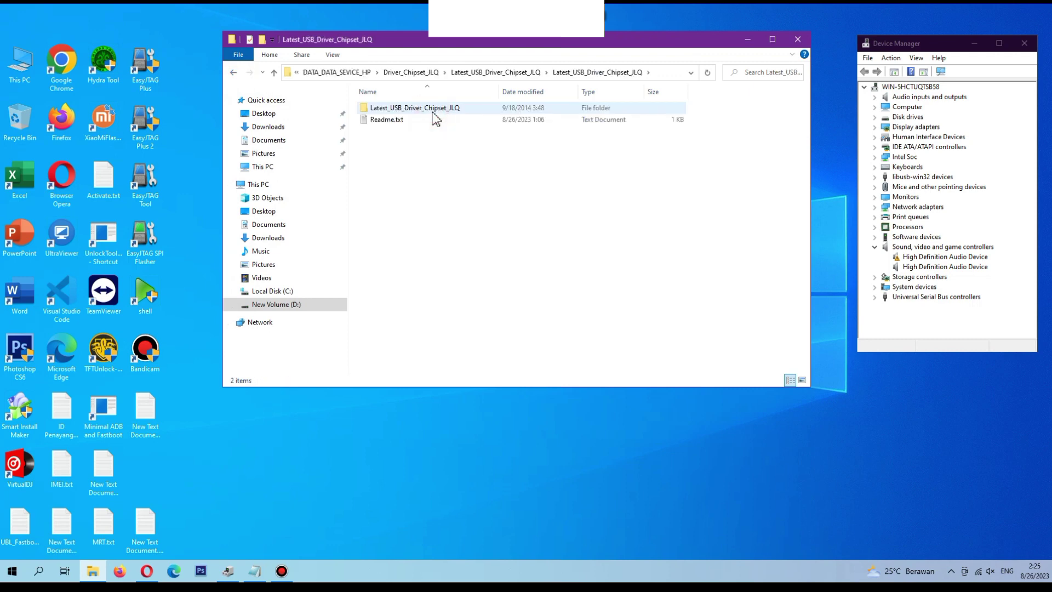
double_click(432, 113)
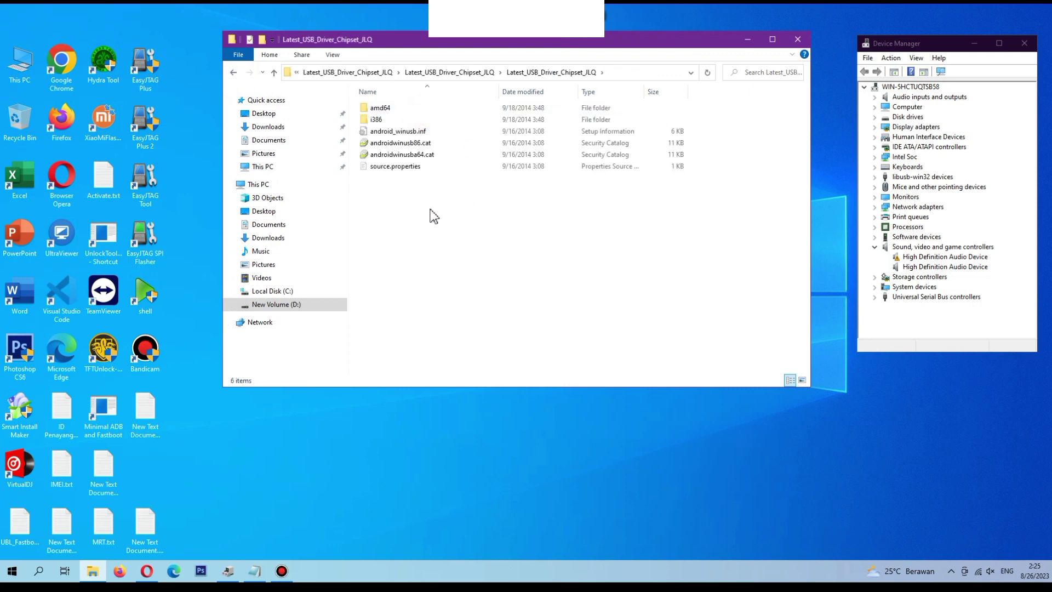
drag(433, 207, 425, 107)
click(443, 254)
Bring up the chipset note in Notepad and add spaces around the slash between Snapdragon and MediaTek in the first question.
click(260, 572)
click(383, 340)
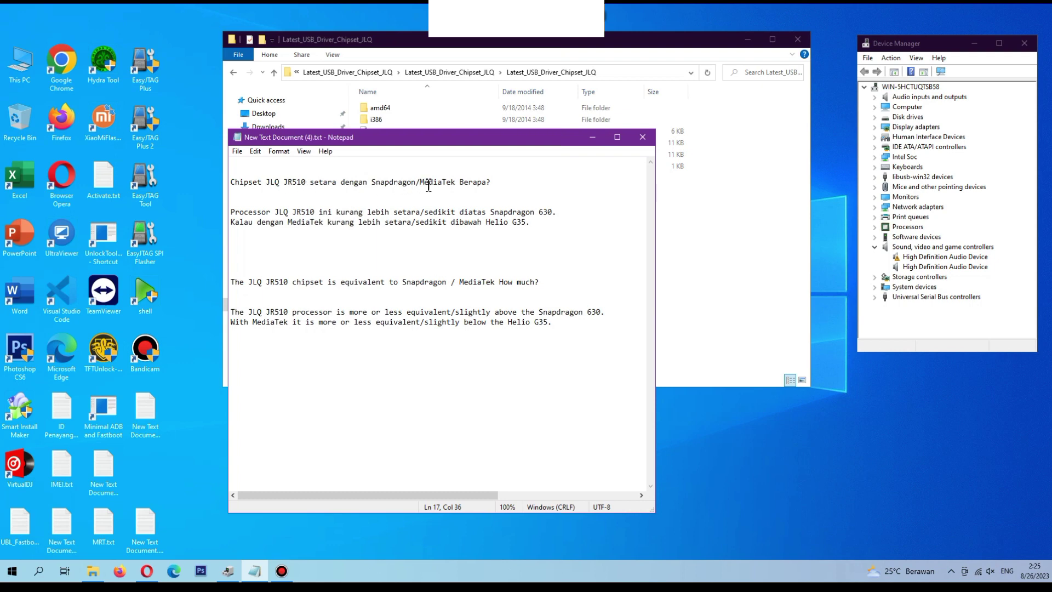
click(415, 172)
click(419, 183)
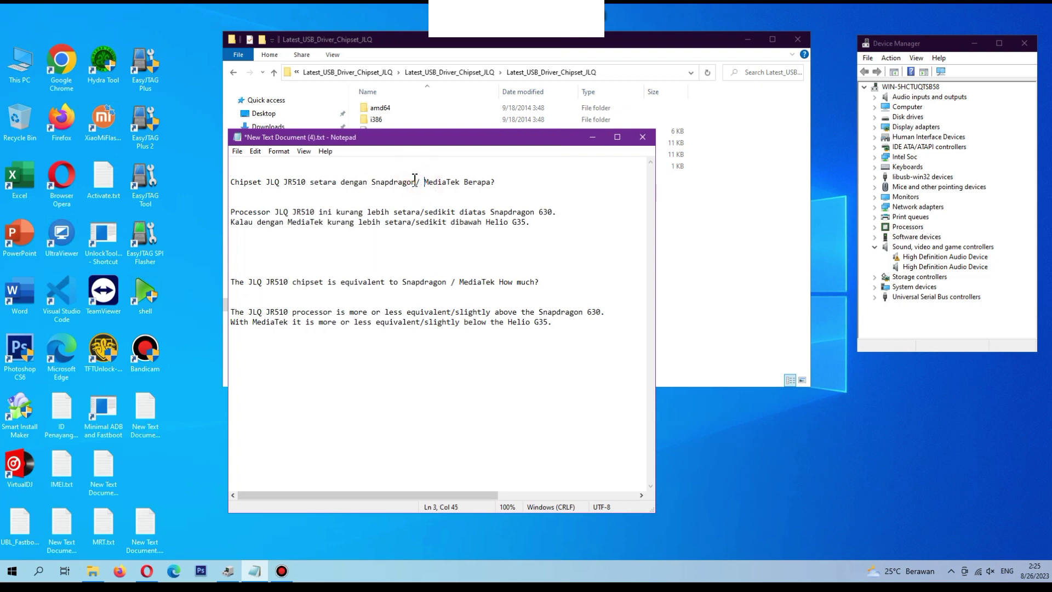
click(415, 183)
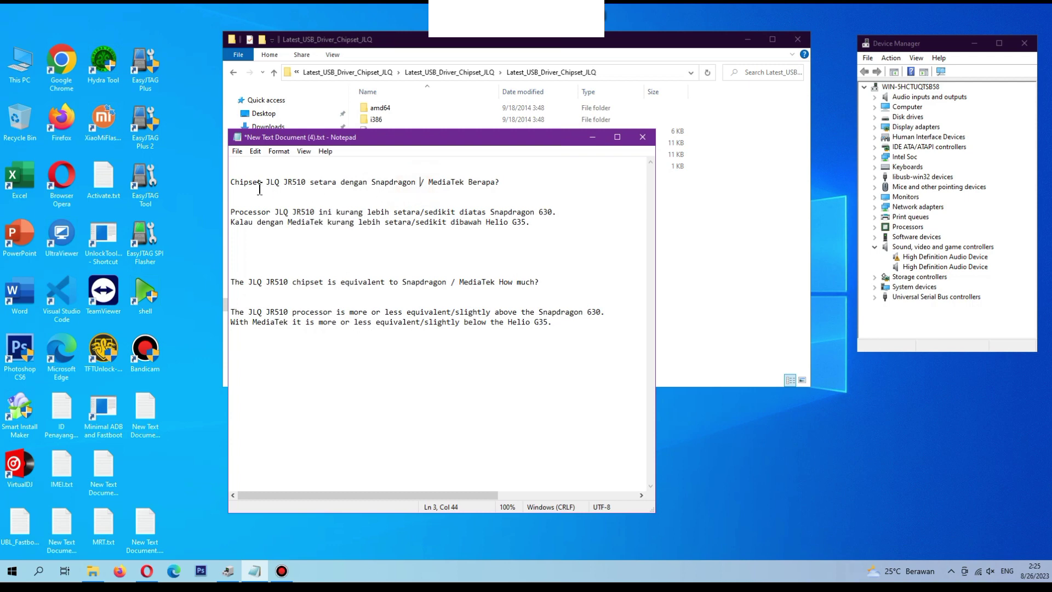
Examine the Indonesian lines comparing the JLQ JR510 processor with Snapdragon and MediaTek, and close the note.
drag(232, 184, 507, 185)
click(507, 184)
drag(235, 212, 555, 213)
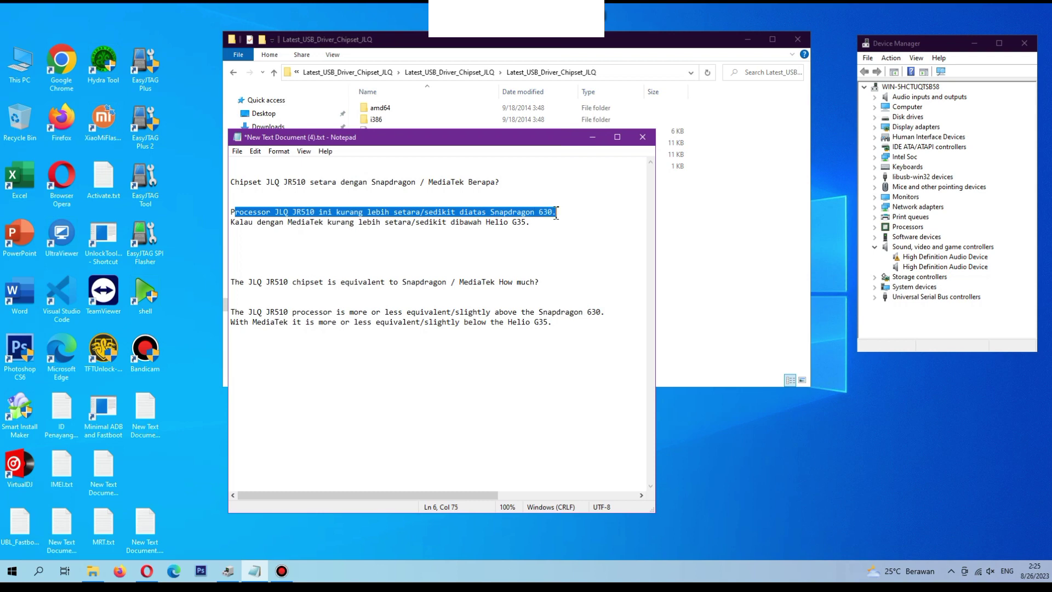
click(526, 242)
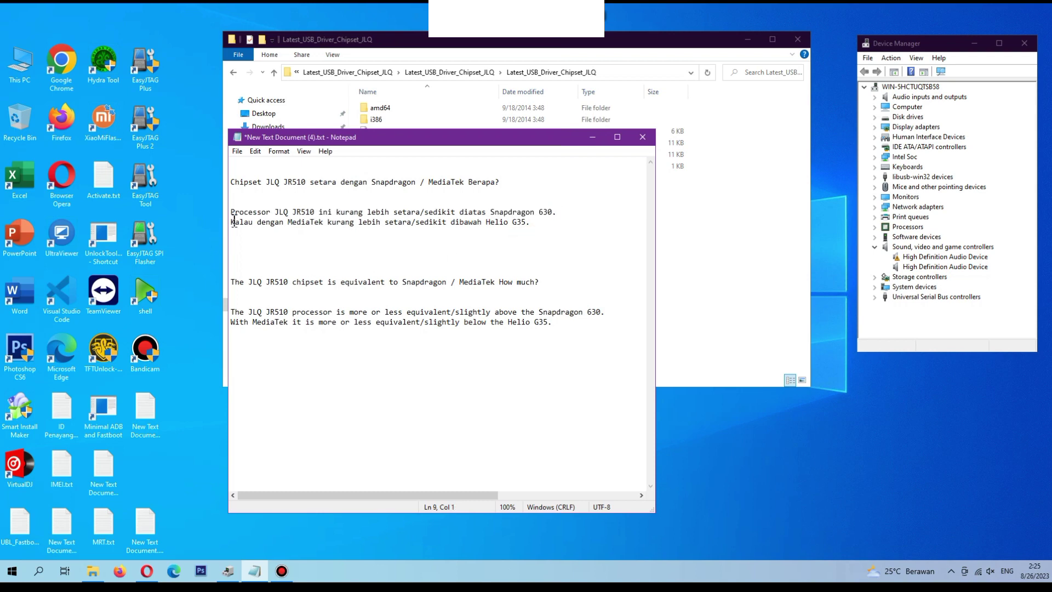
drag(232, 221, 530, 225)
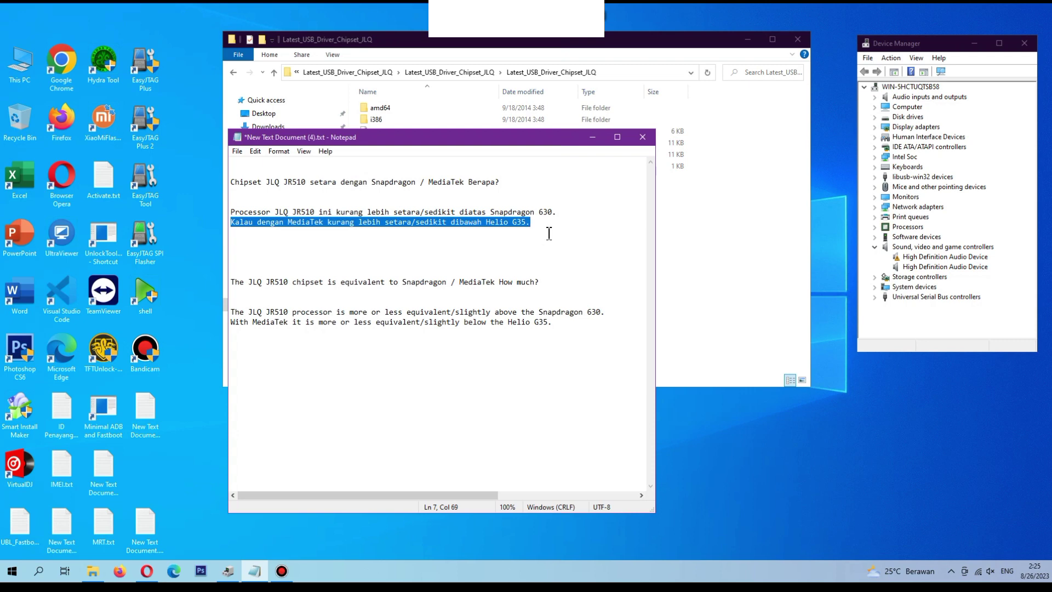
right_click(537, 222)
click(537, 222)
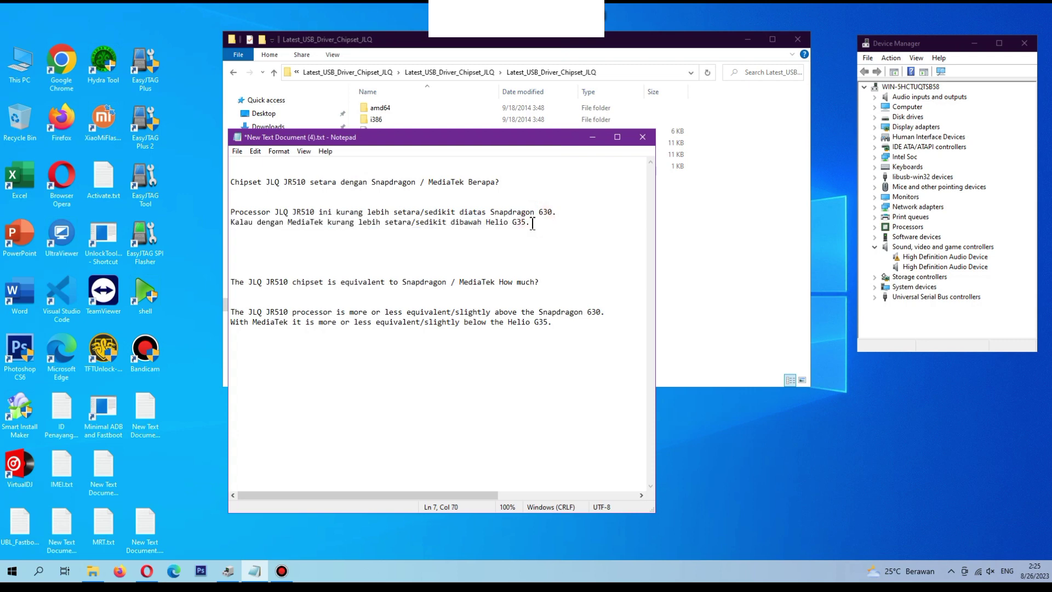
drag(532, 222, 219, 182)
click(542, 231)
click(642, 137)
click(539, 293)
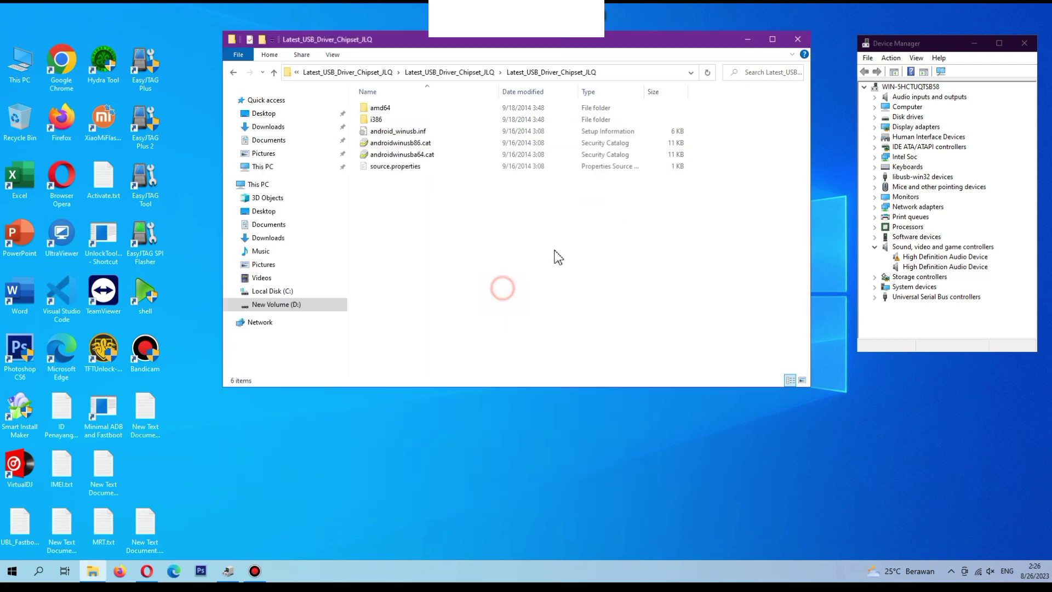
Go back to the Driver_Chipset_JLQ folder and reopen the nested USB driver folders down to the innermost one.
click(233, 73)
click(233, 72)
click(233, 73)
click(233, 73)
click(453, 216)
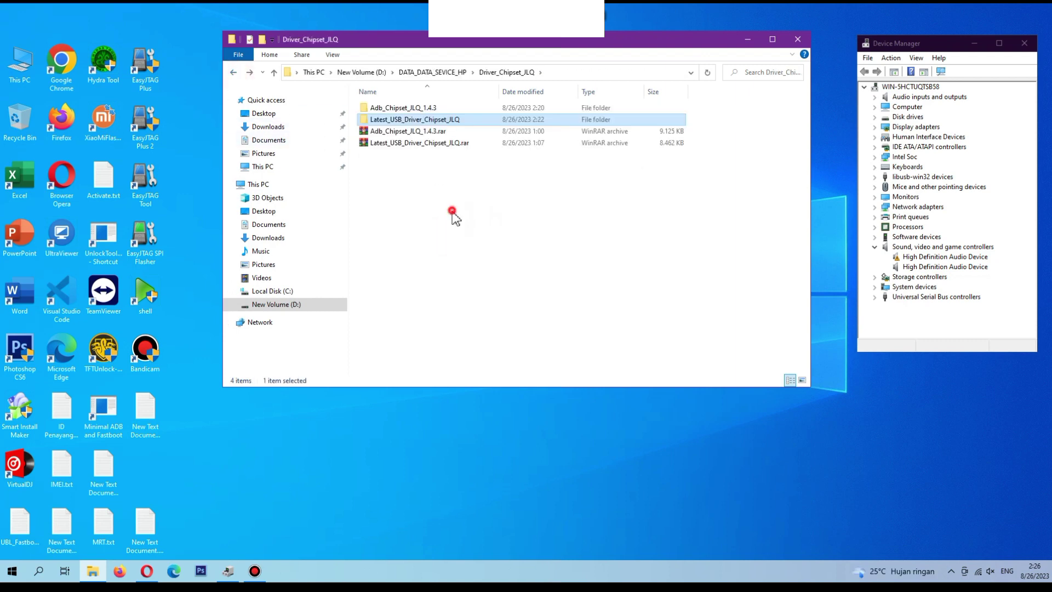
double_click(431, 120)
double_click(428, 109)
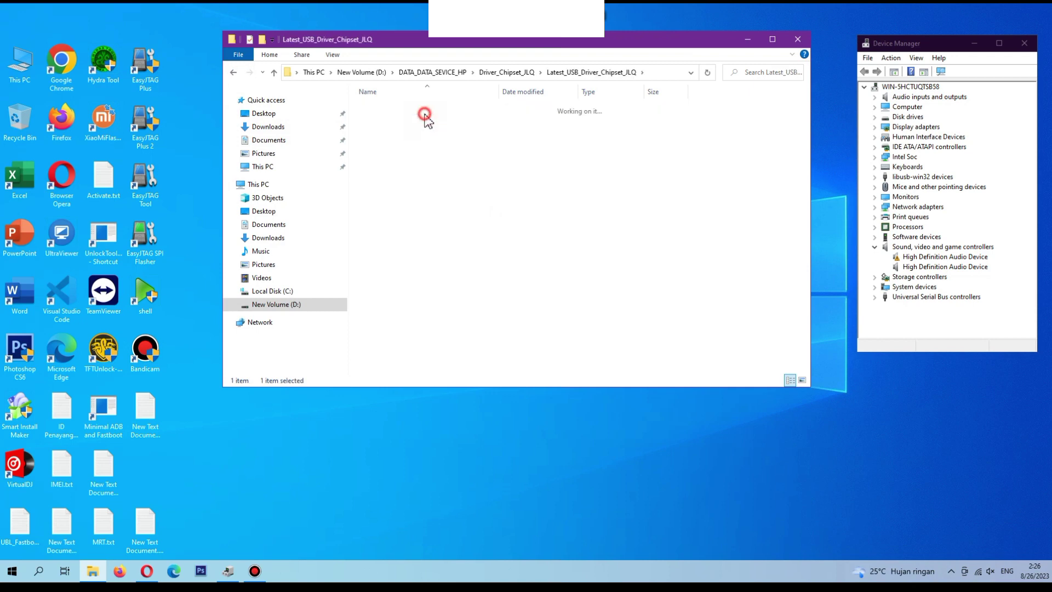
double_click(423, 110)
Highlight all the USB driver files and folders to review the package contents, and clear the selection.
drag(420, 203, 411, 111)
click(443, 211)
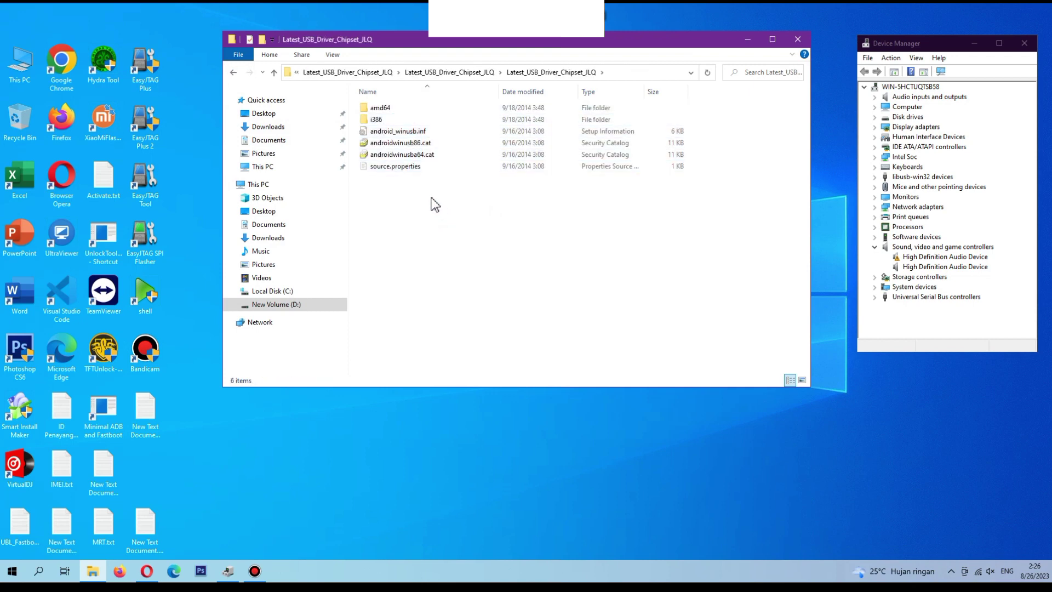
click(412, 182)
drag(412, 181, 422, 104)
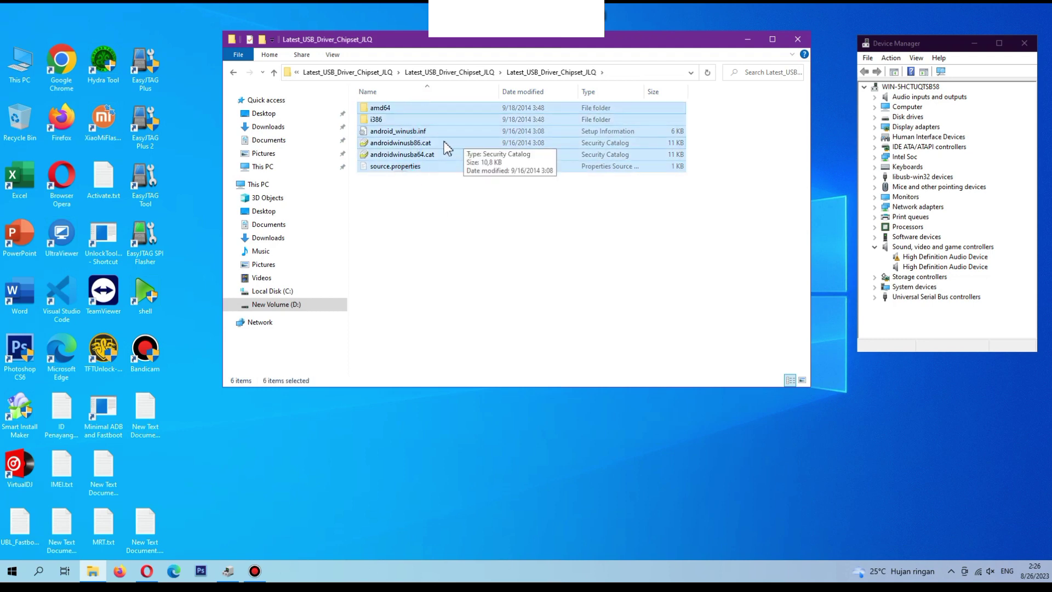
click(437, 208)
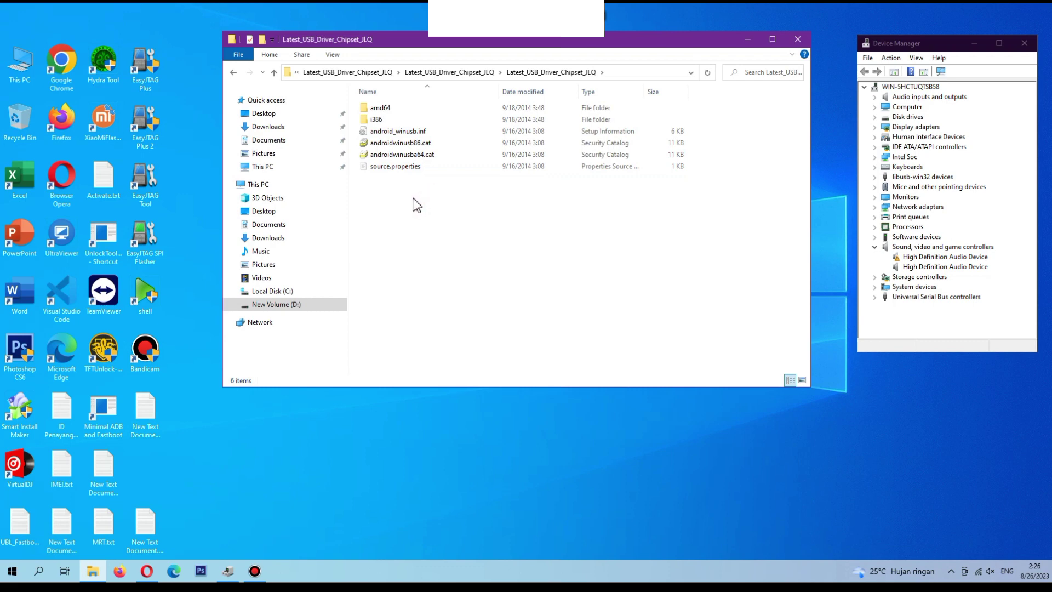
drag(404, 192, 406, 108)
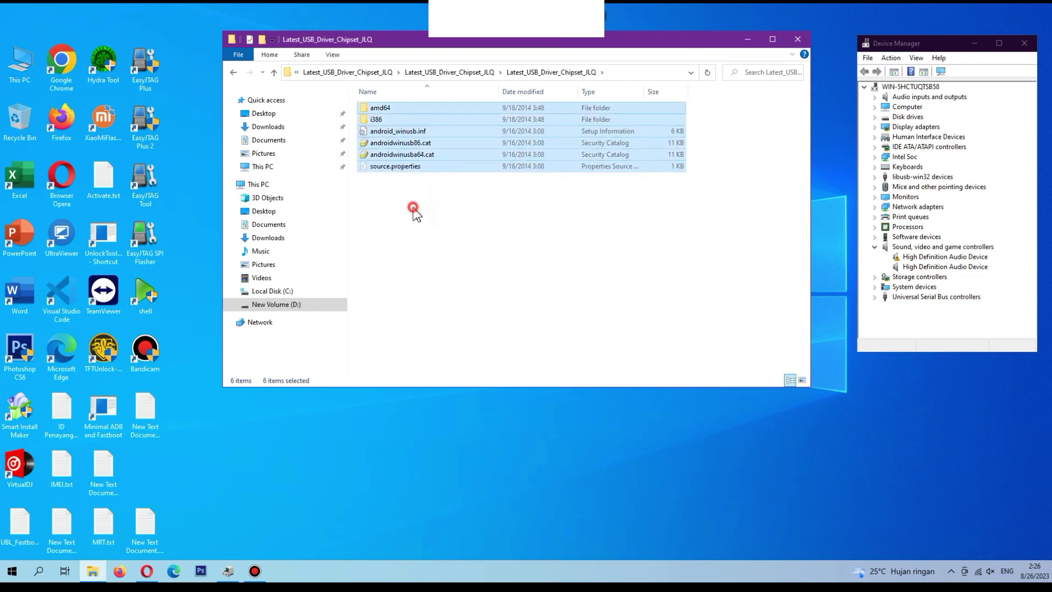
click(413, 210)
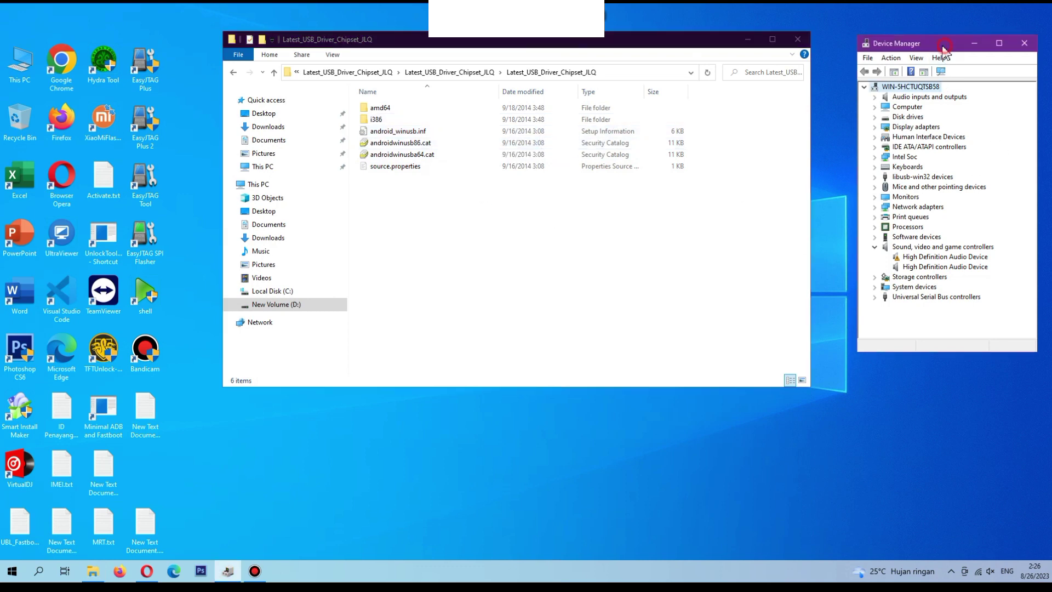
Start adding legacy hardware from Device Manager and move the Add Hardware wizard clear of the device list.
click(895, 72)
click(891, 58)
click(912, 72)
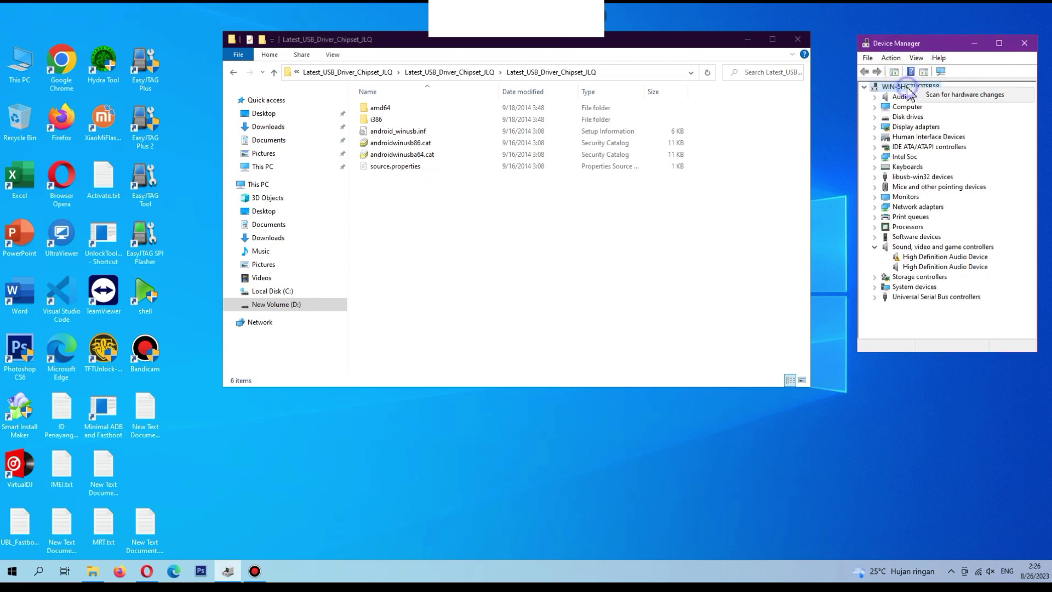
click(890, 58)
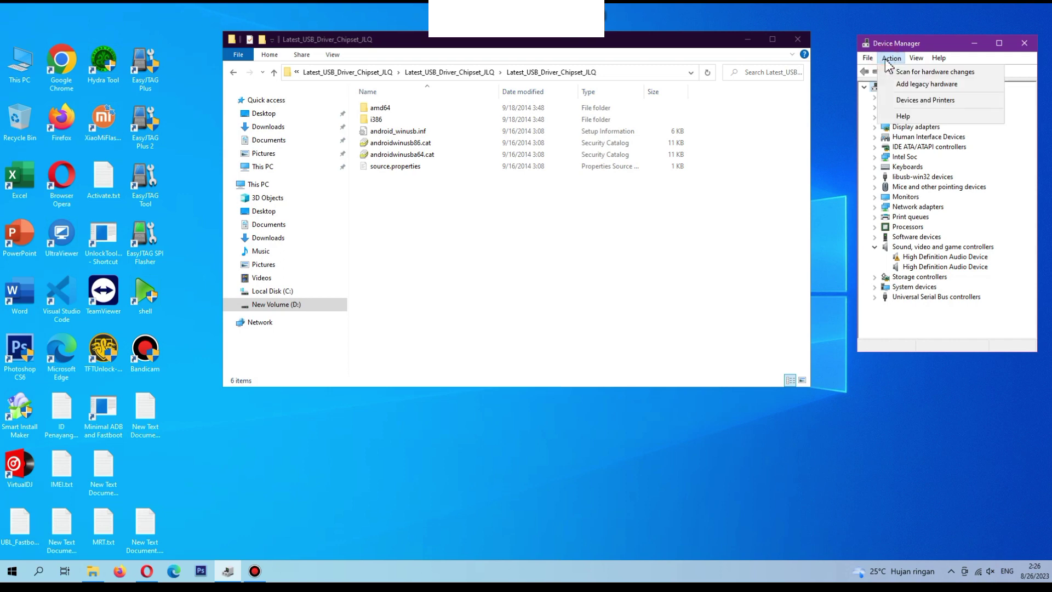
click(923, 86)
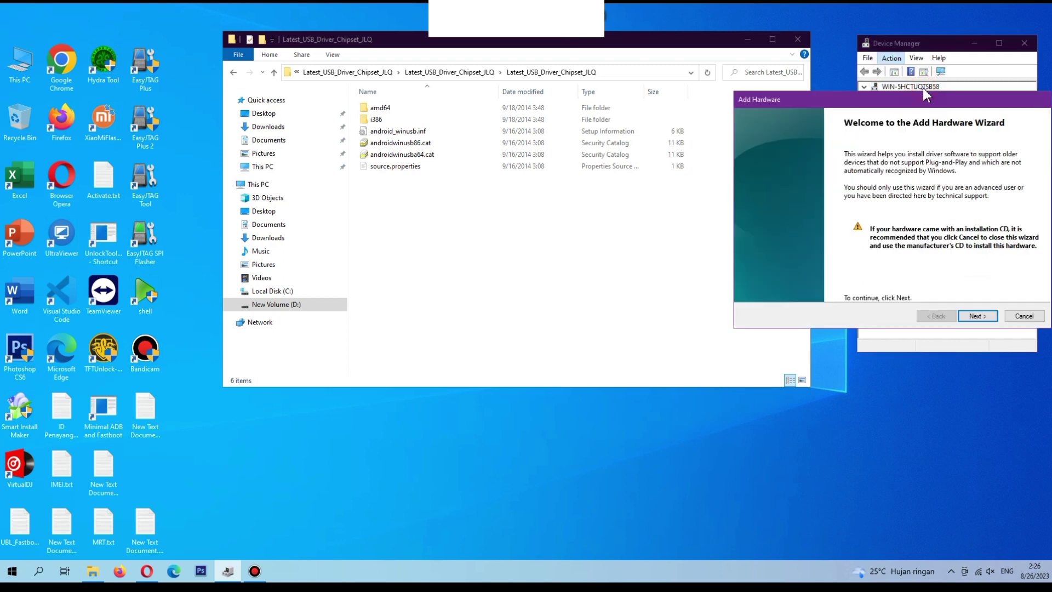
drag(924, 96, 714, 103)
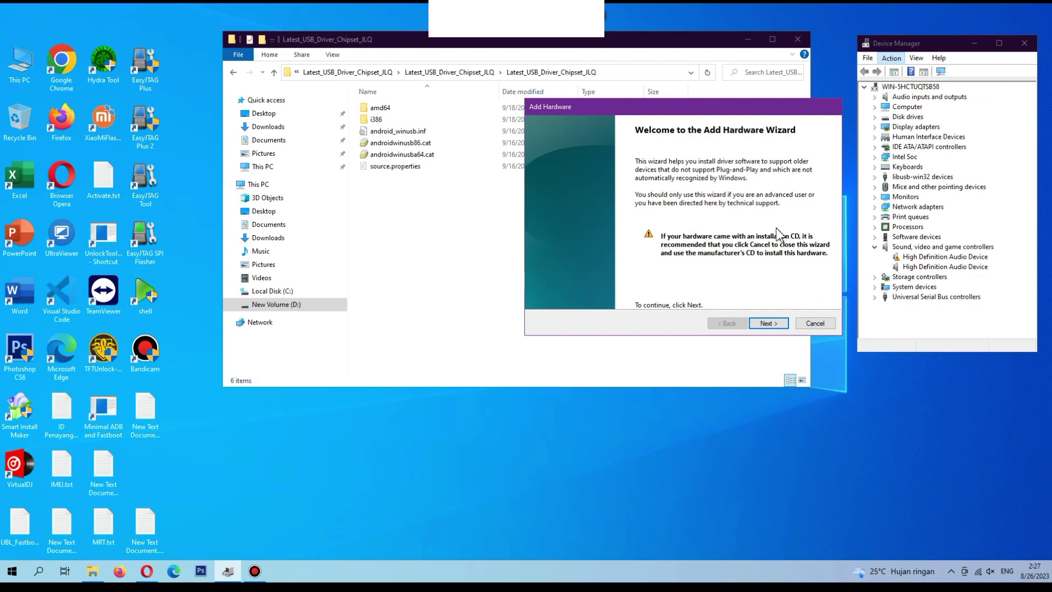
Set the wizard to install hardware manually selected from a list (Advanced) and continue to the driver selection for all devices.
click(767, 323)
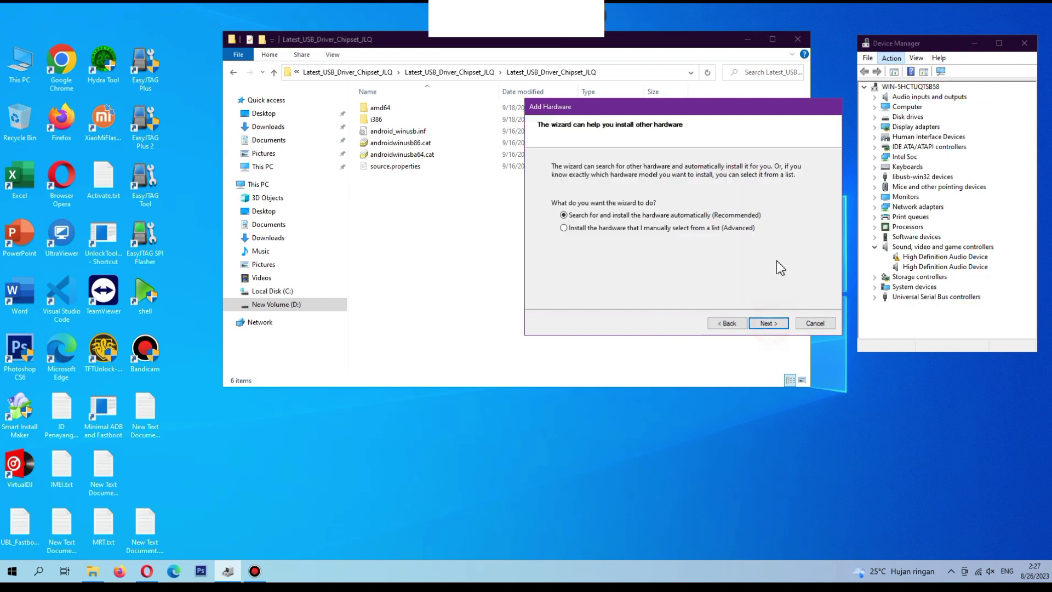
click(615, 227)
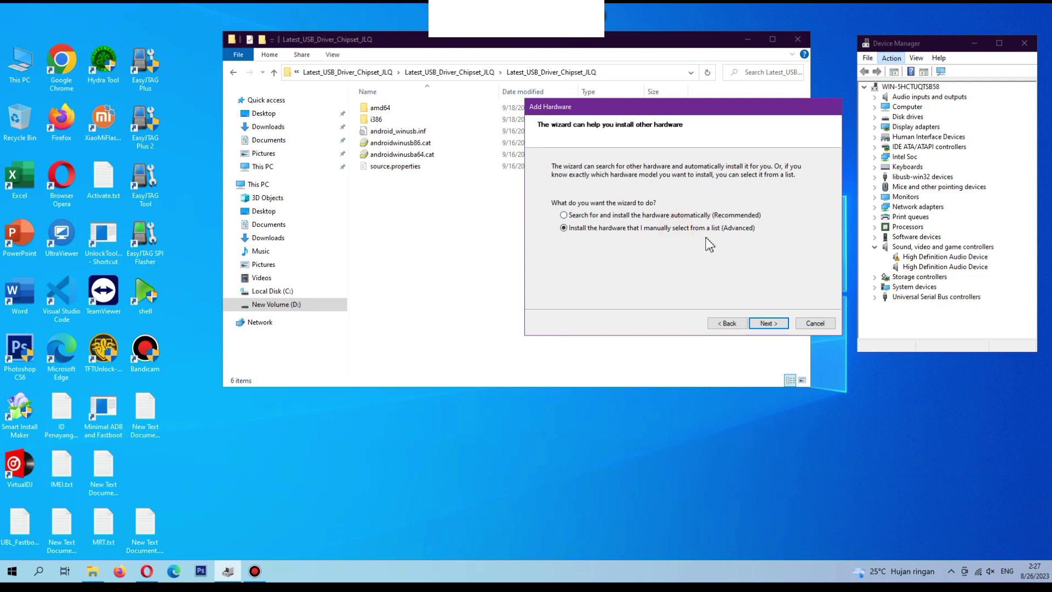
click(767, 324)
click(766, 324)
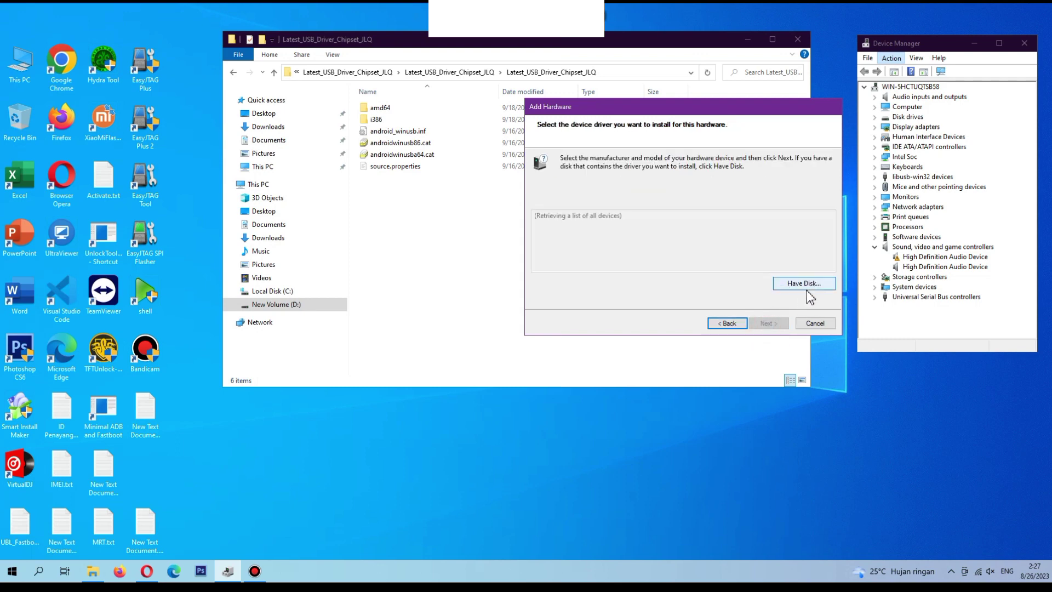
Load the driver list from disk using android_winusb.inf in the innermost Latest_USB_Driver_Chipset_JLQ folder.
click(804, 286)
click(773, 273)
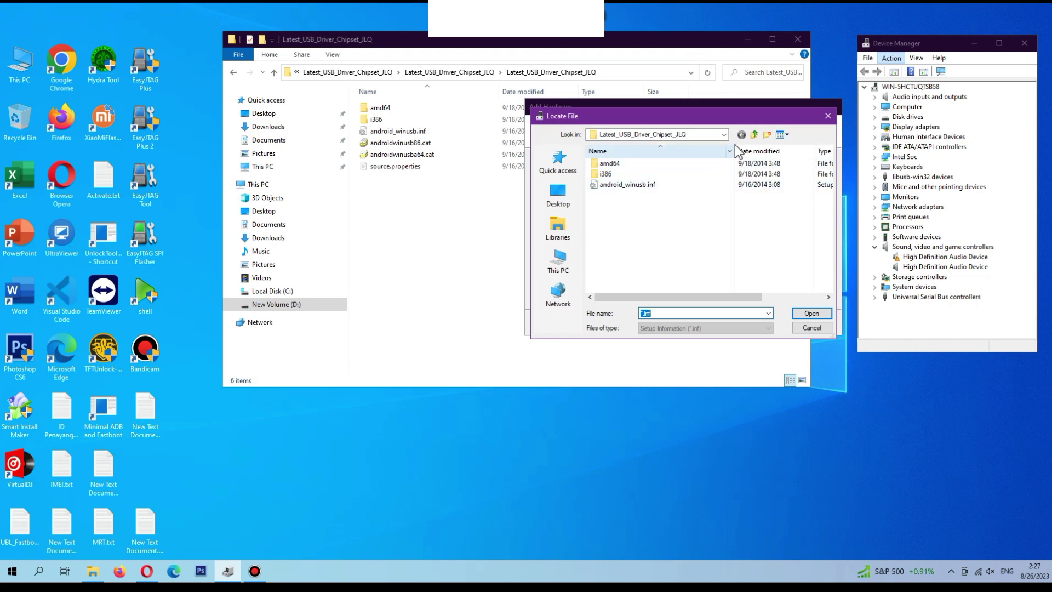
click(754, 135)
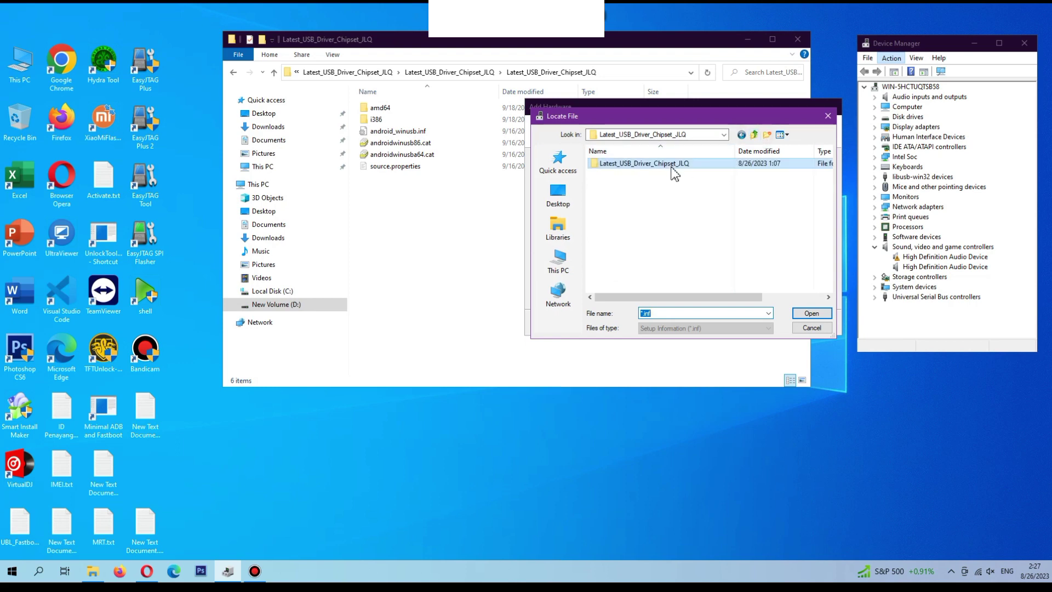
click(660, 176)
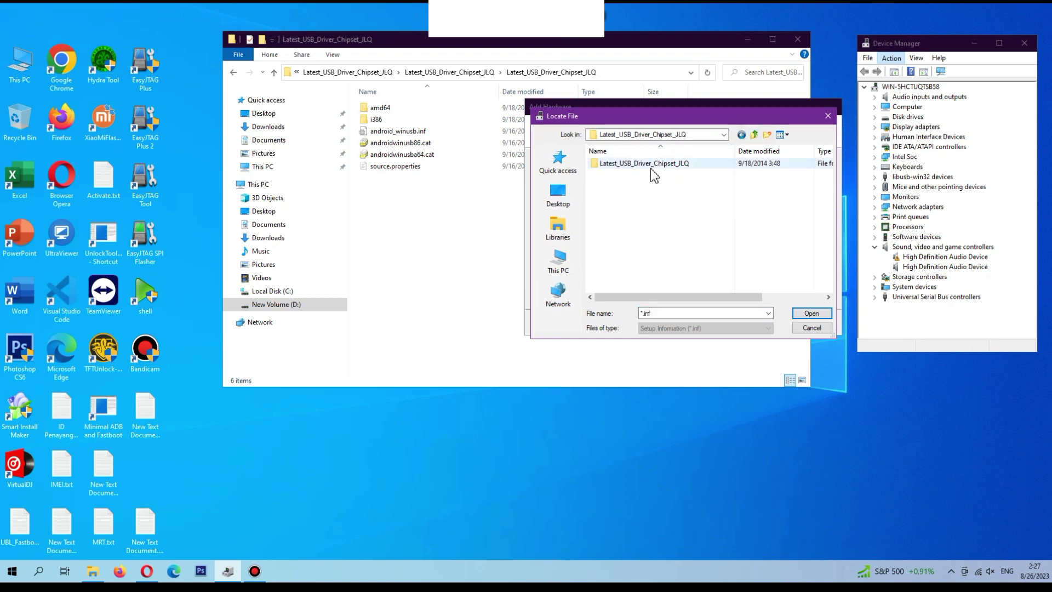
double_click(675, 168)
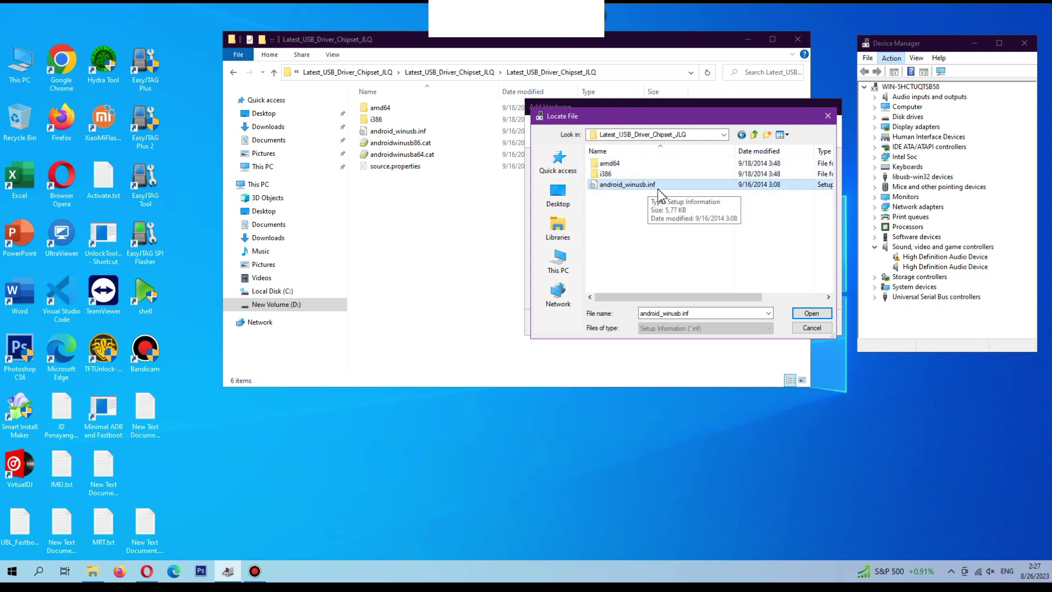
click(807, 313)
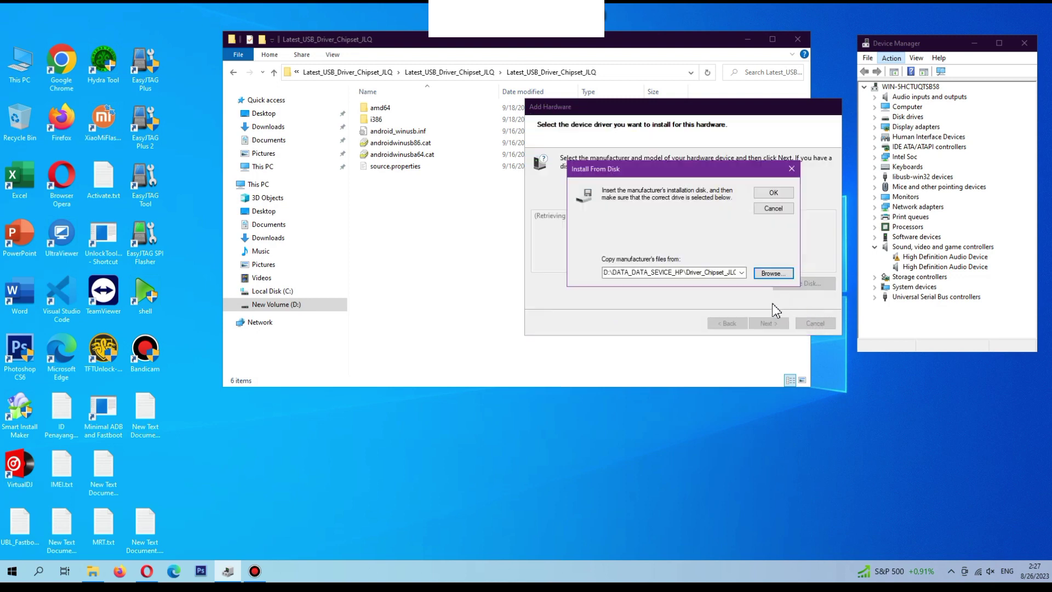
click(771, 192)
Install the Android ADB Interface model from the driver list and finish the Add Hardware wizard.
click(611, 258)
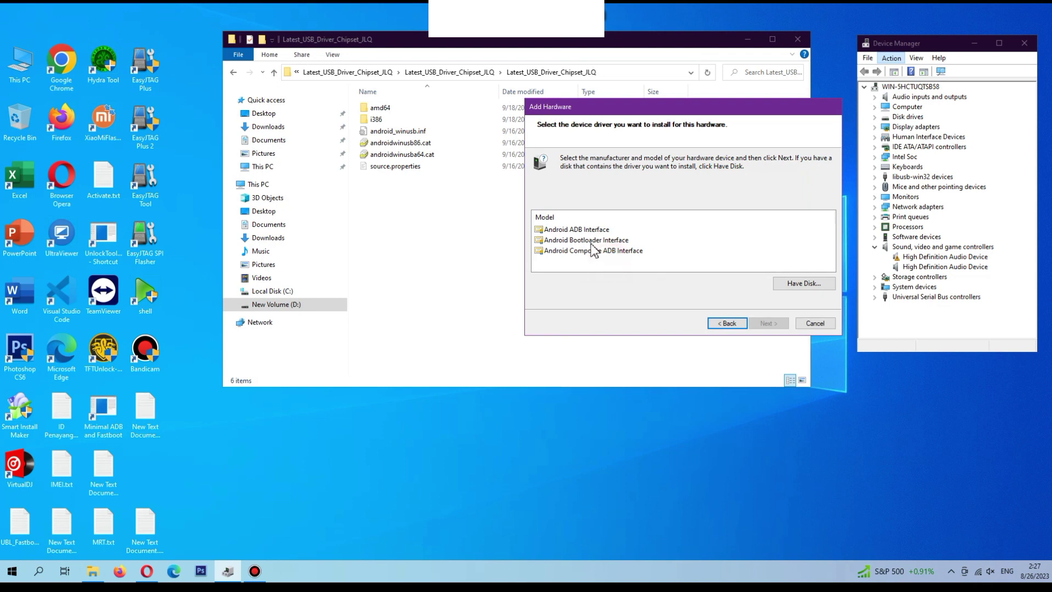
click(577, 230)
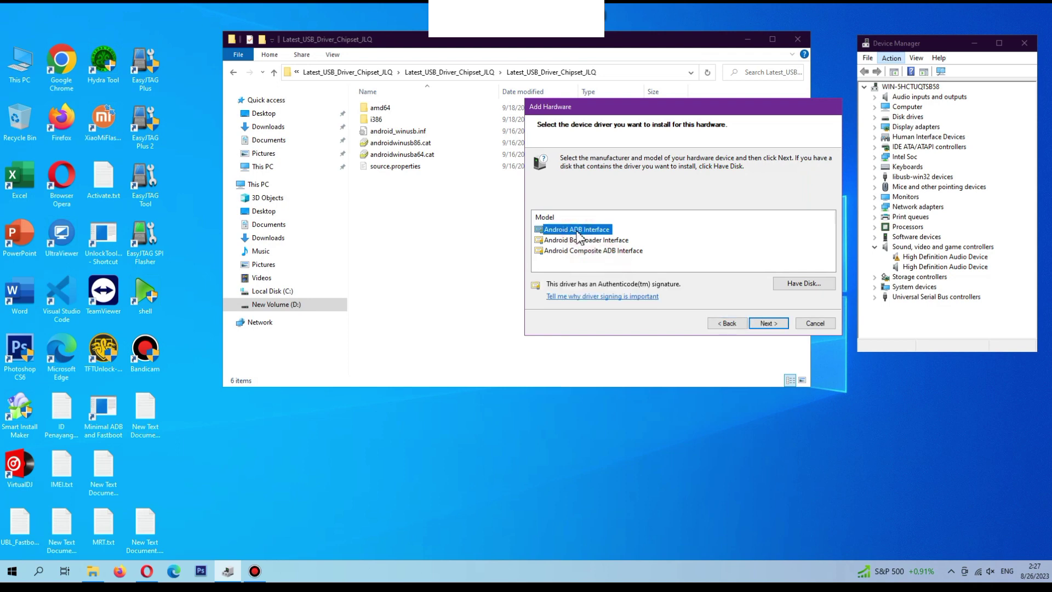
click(583, 230)
click(768, 324)
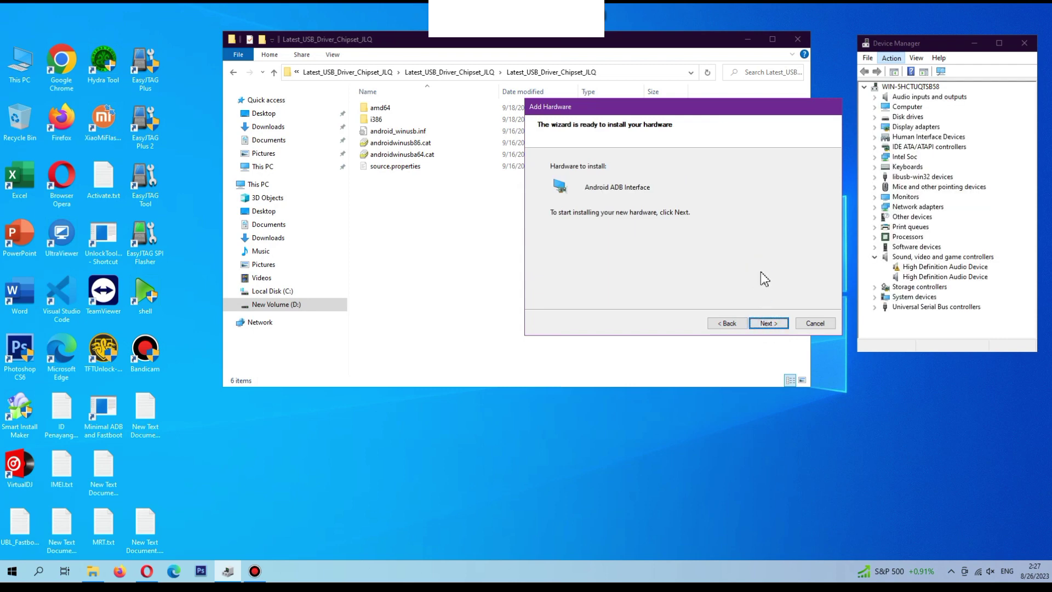
click(765, 325)
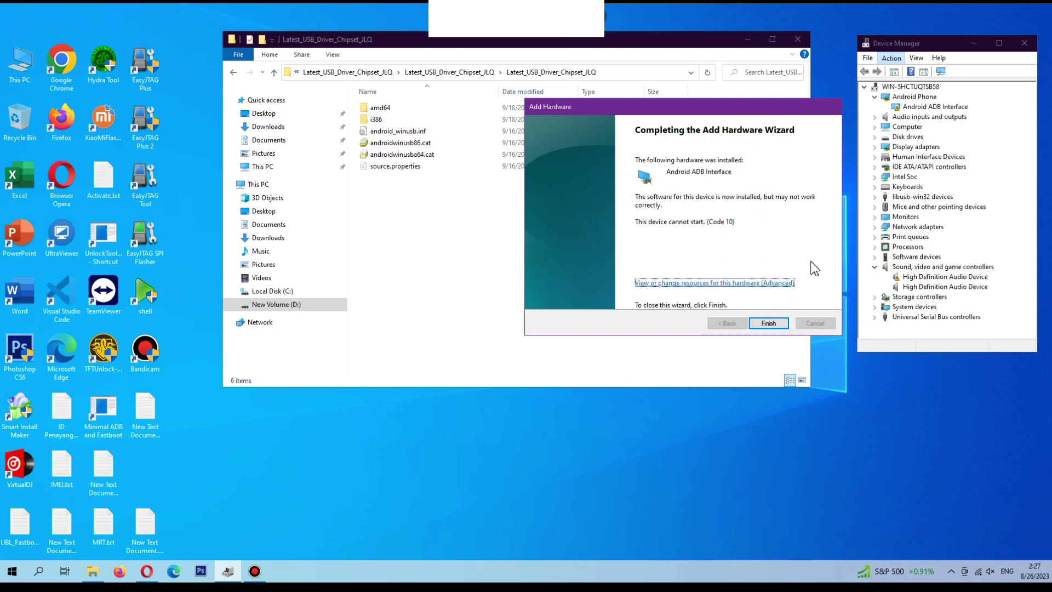
click(769, 323)
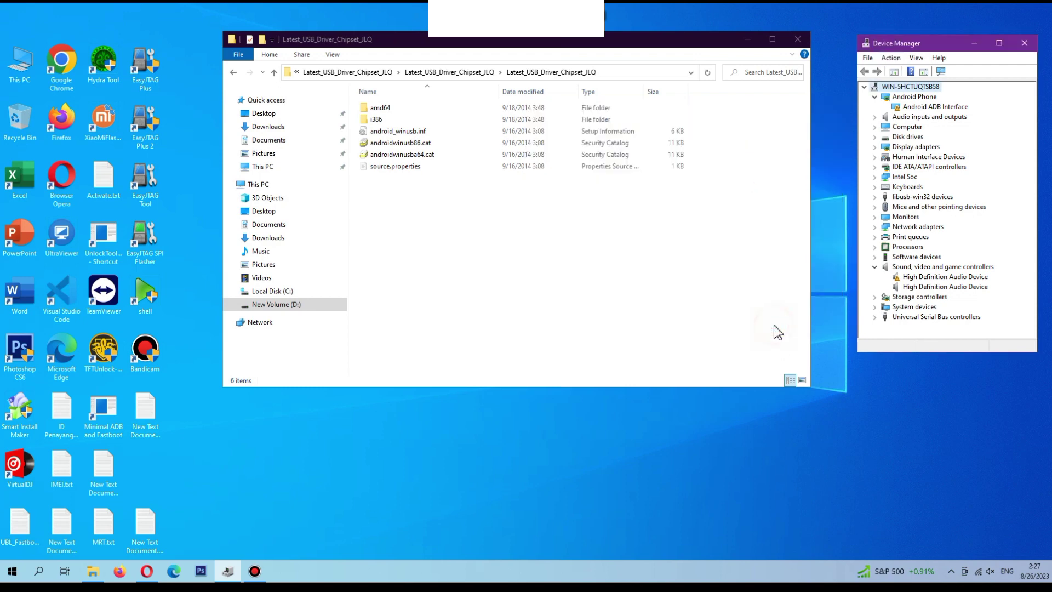
Restart the Add Hardware wizard for legacy hardware and continue with manual selection (Advanced) to the driver selection for all devices.
click(900, 59)
click(924, 86)
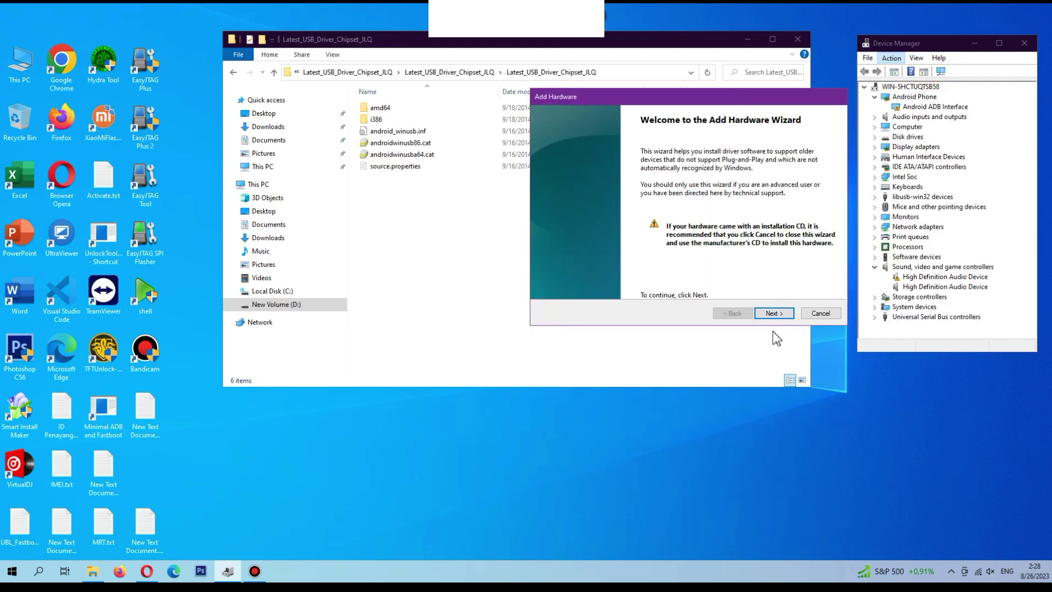
click(774, 313)
click(625, 218)
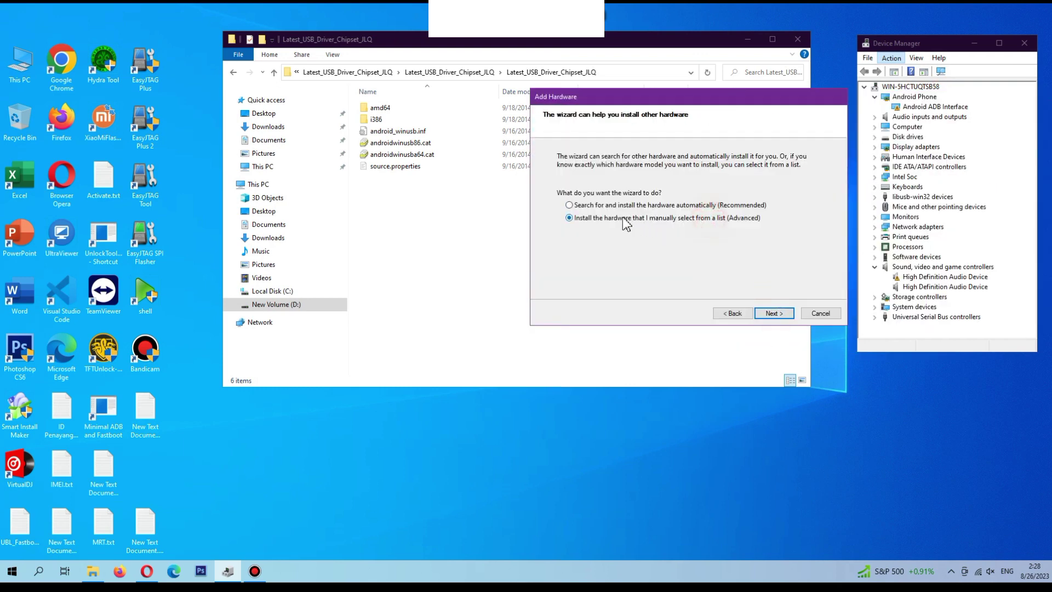
click(779, 318)
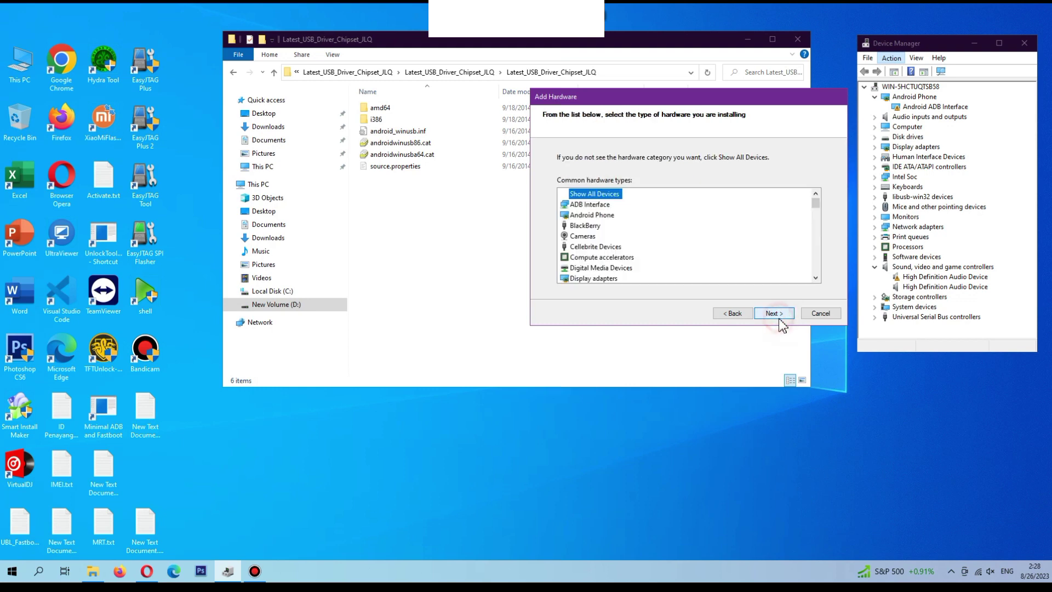
click(780, 321)
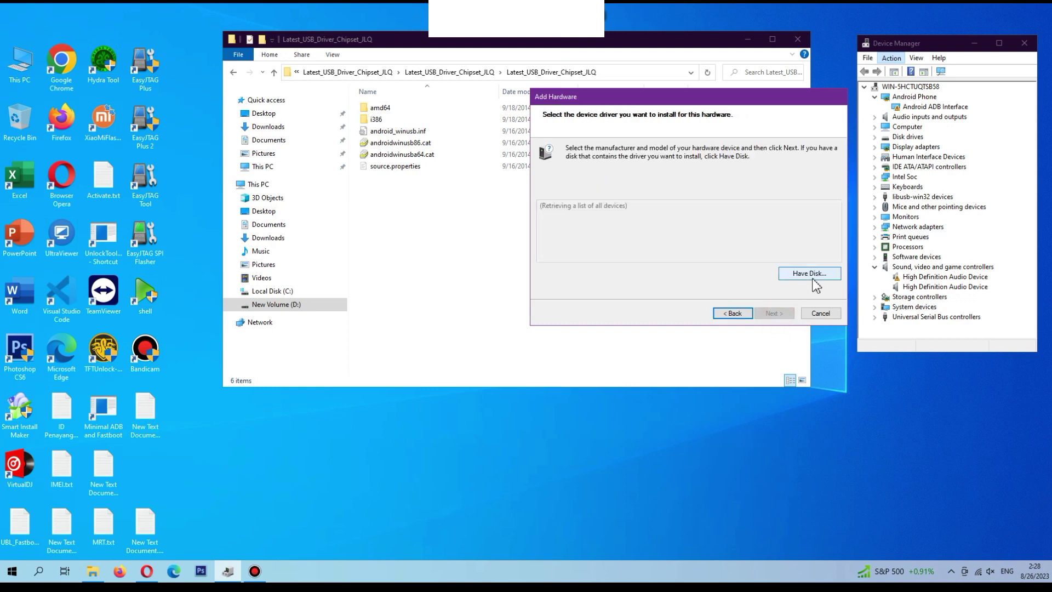
Load the driver models from disk using android_winusb.inf in the Latest_USB_Driver_Chipset_JLQ folder.
click(812, 281)
click(778, 264)
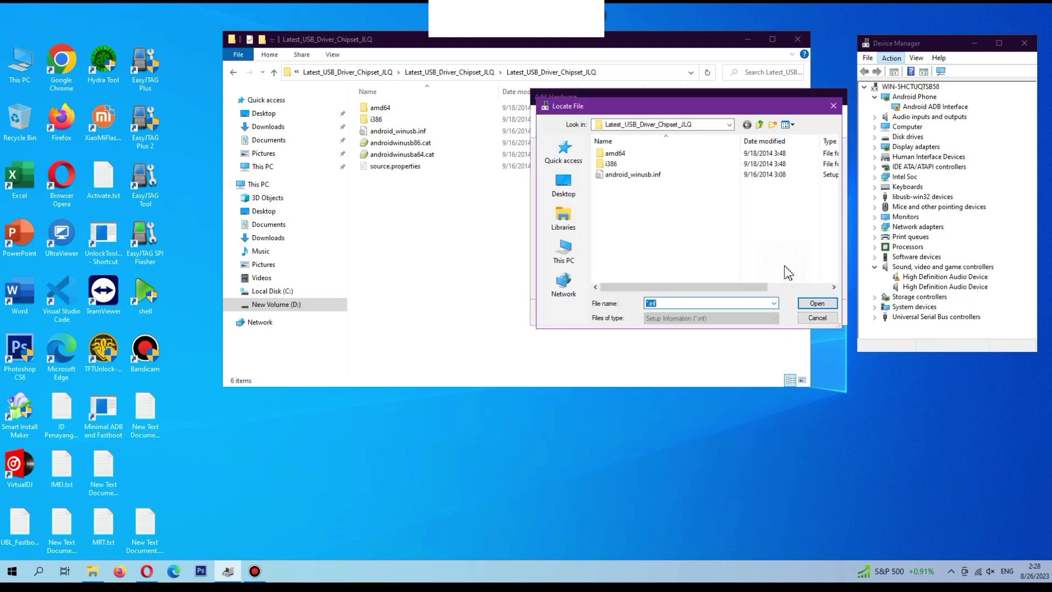
click(657, 181)
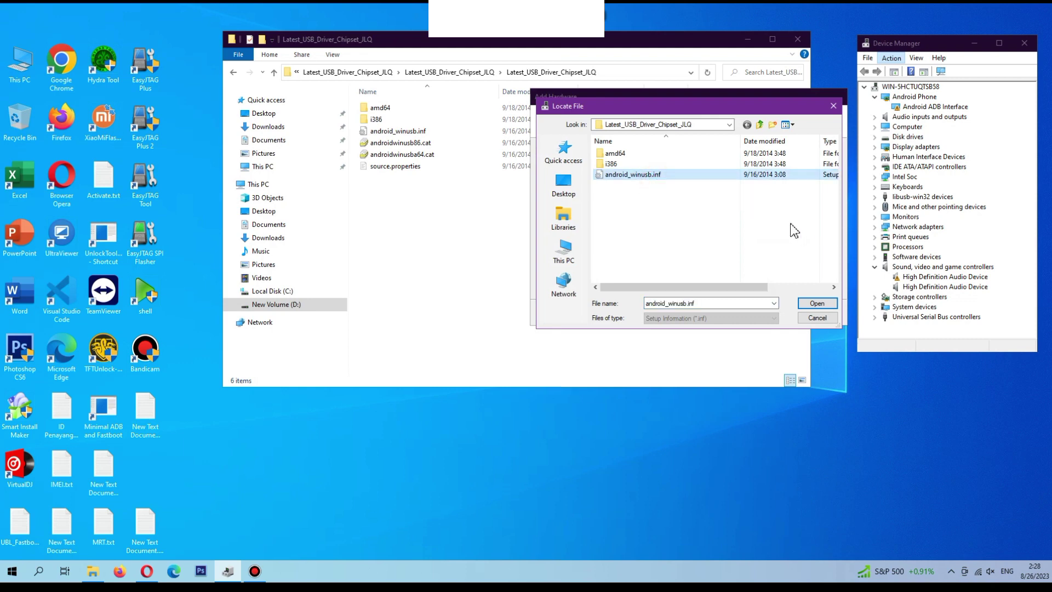
click(816, 304)
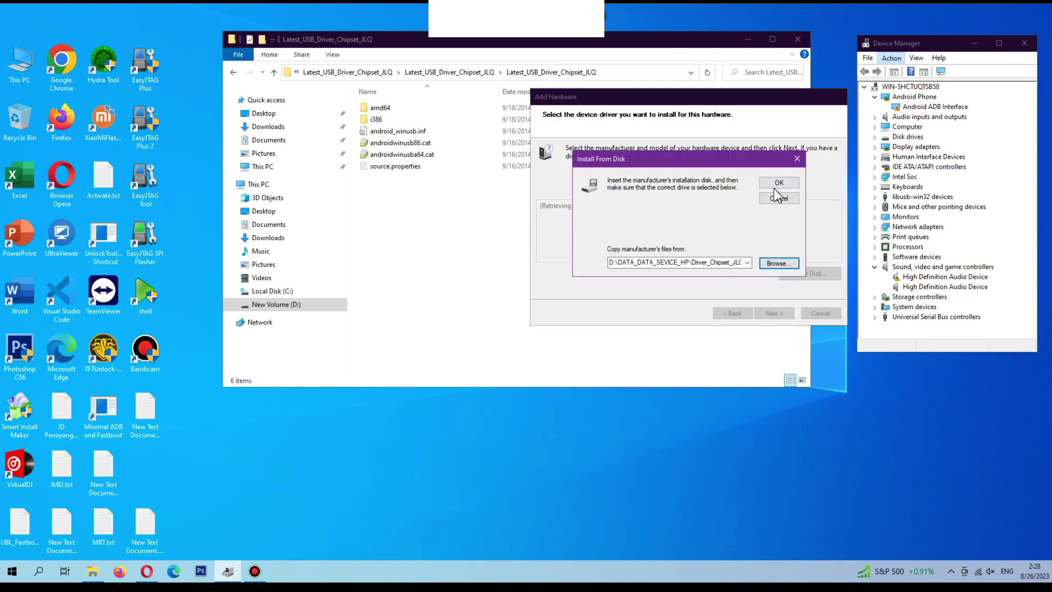
click(774, 186)
Install the Android Bootloader Interface model and finish the Add Hardware wizard.
click(602, 231)
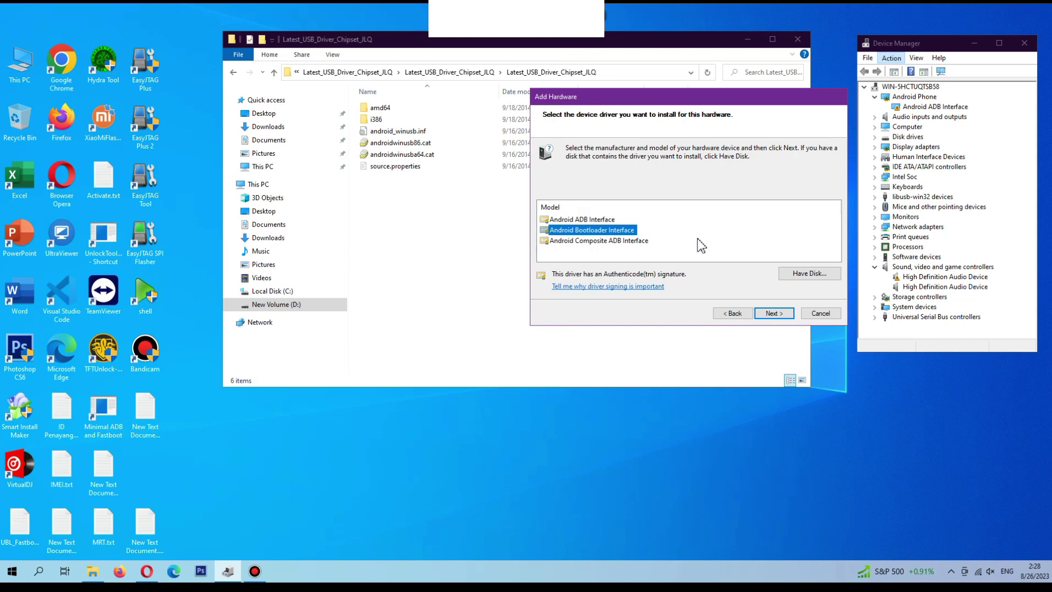
click(782, 315)
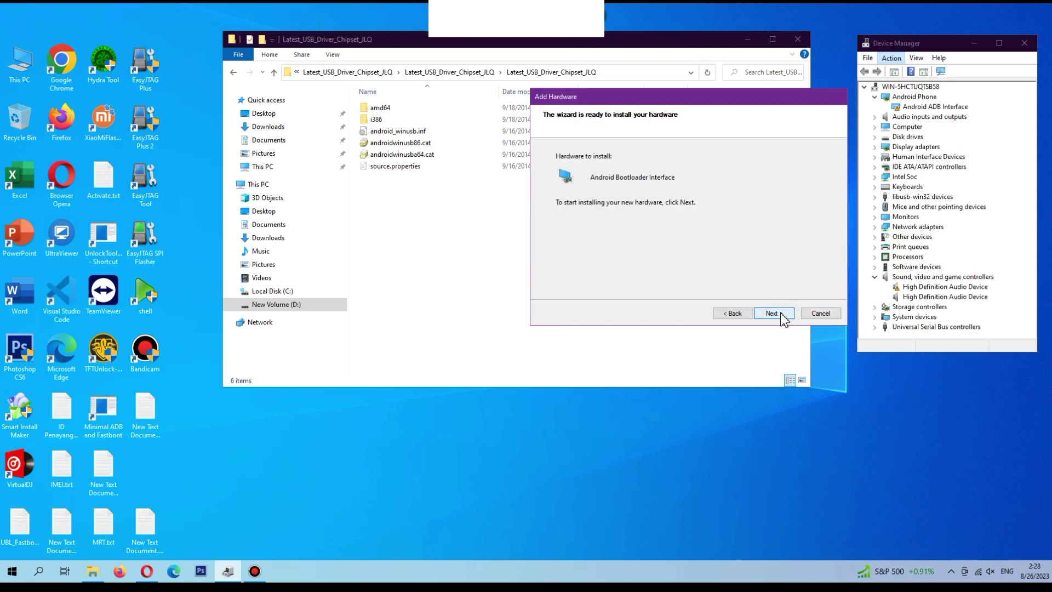
click(782, 315)
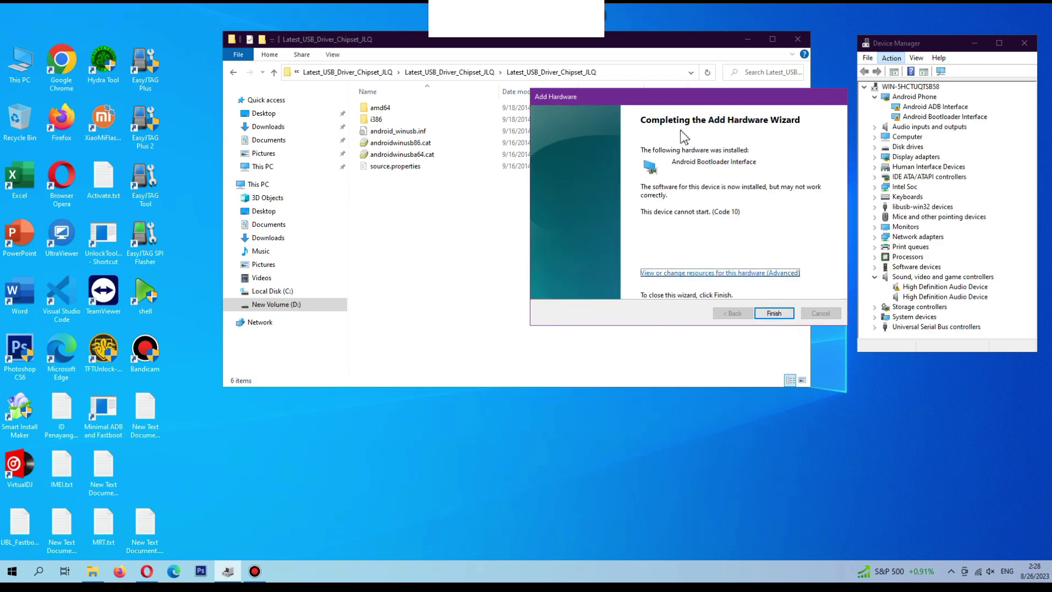
click(773, 314)
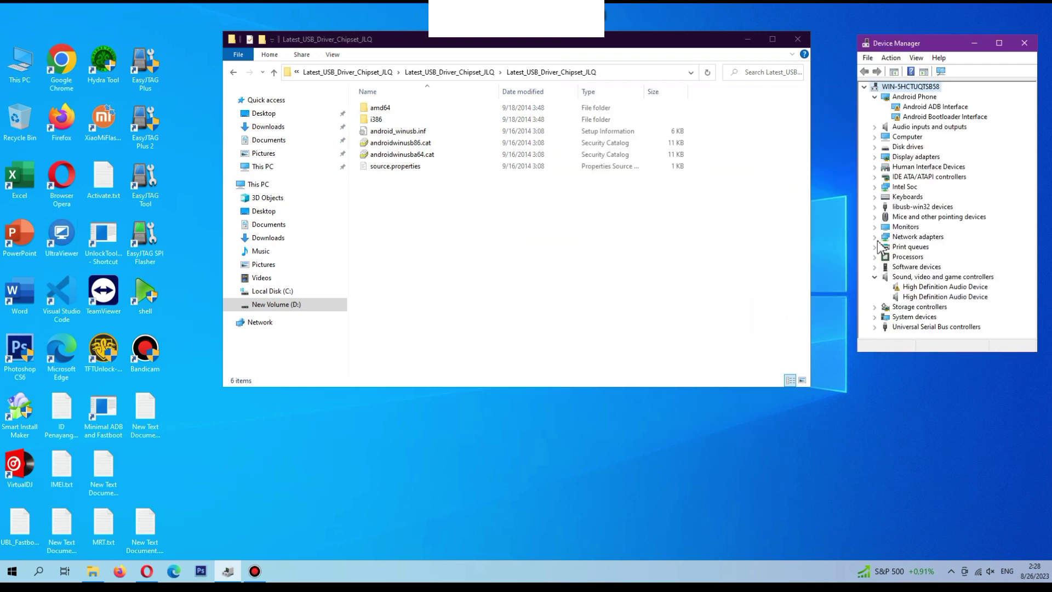
Start adding another legacy device, move the wizard off the device list, and continue with manual selection (Advanced) to the hardware types.
click(891, 58)
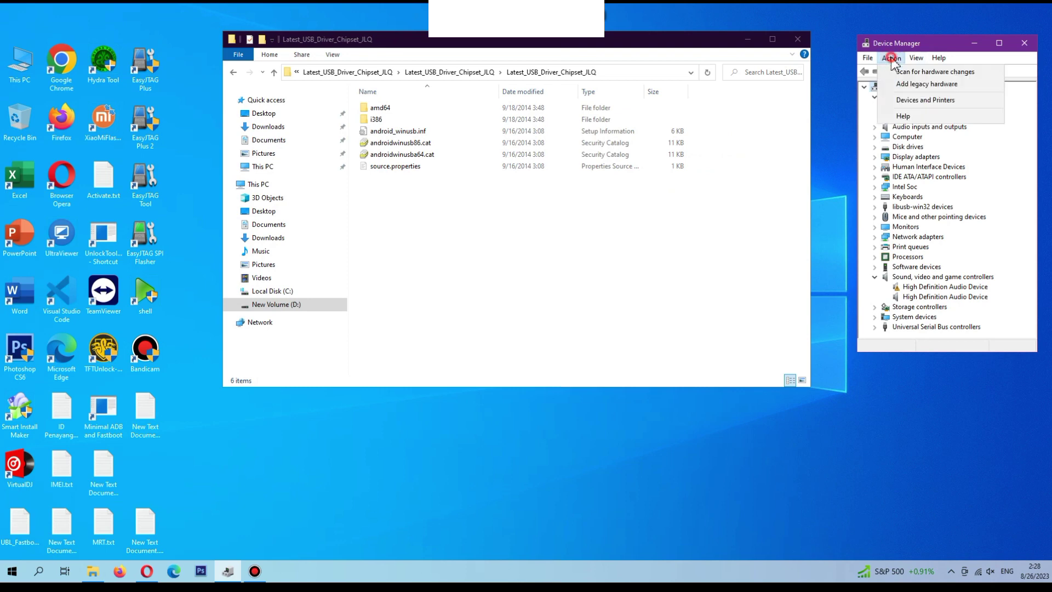
click(913, 87)
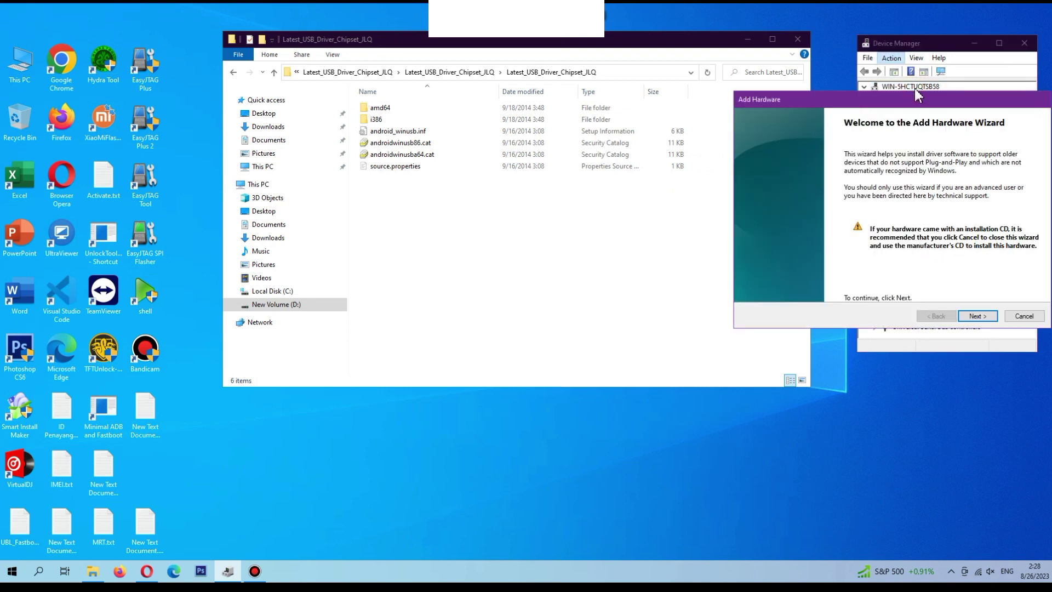
drag(926, 101, 679, 126)
click(729, 338)
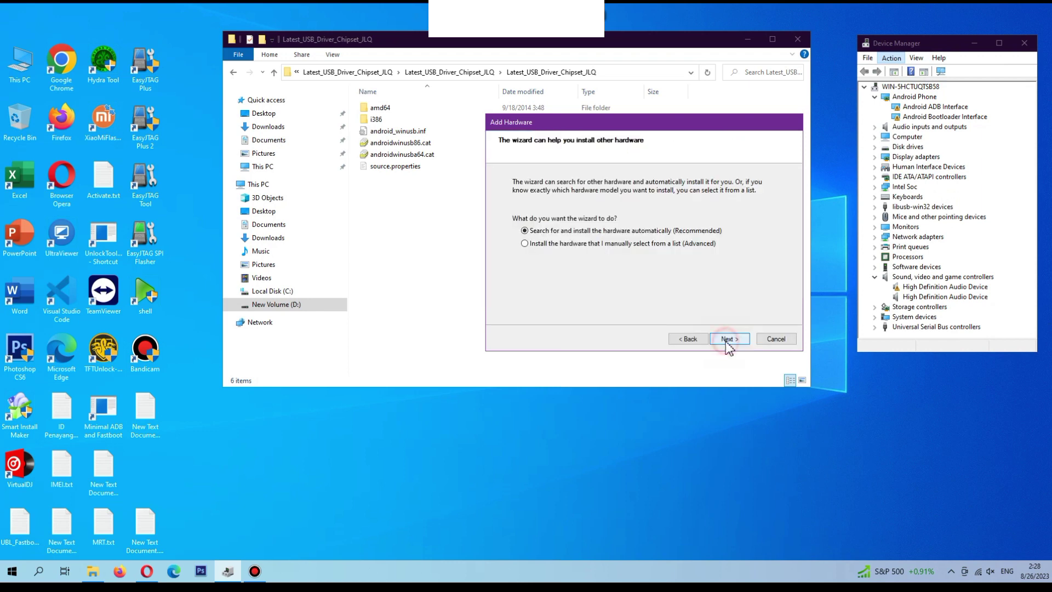
click(666, 245)
click(729, 338)
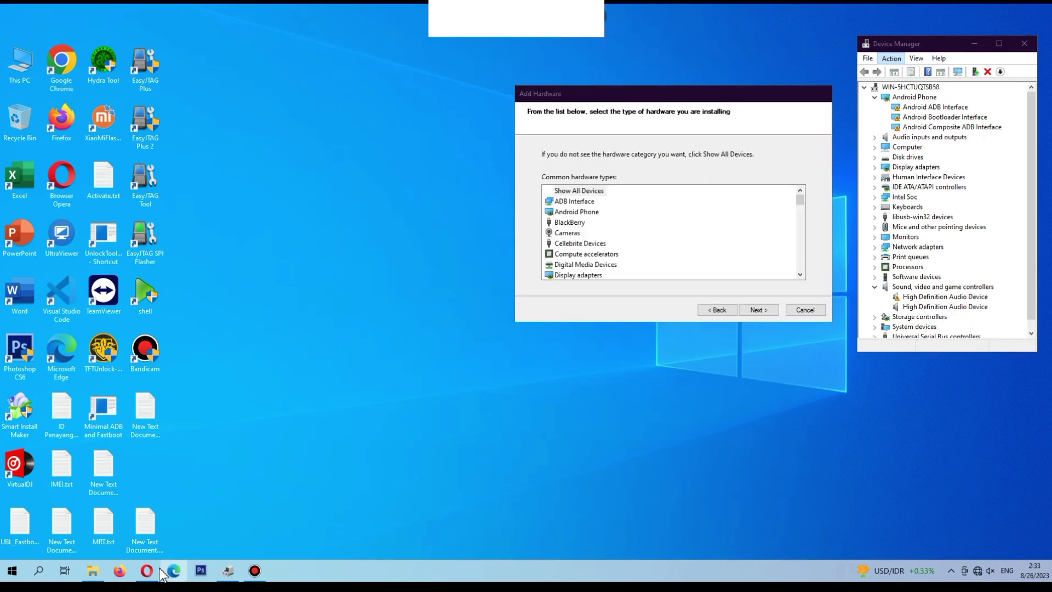
Bring back the USB driver folder window, then start adding legacy hardware and move the wizard clear of the device list.
click(92, 570)
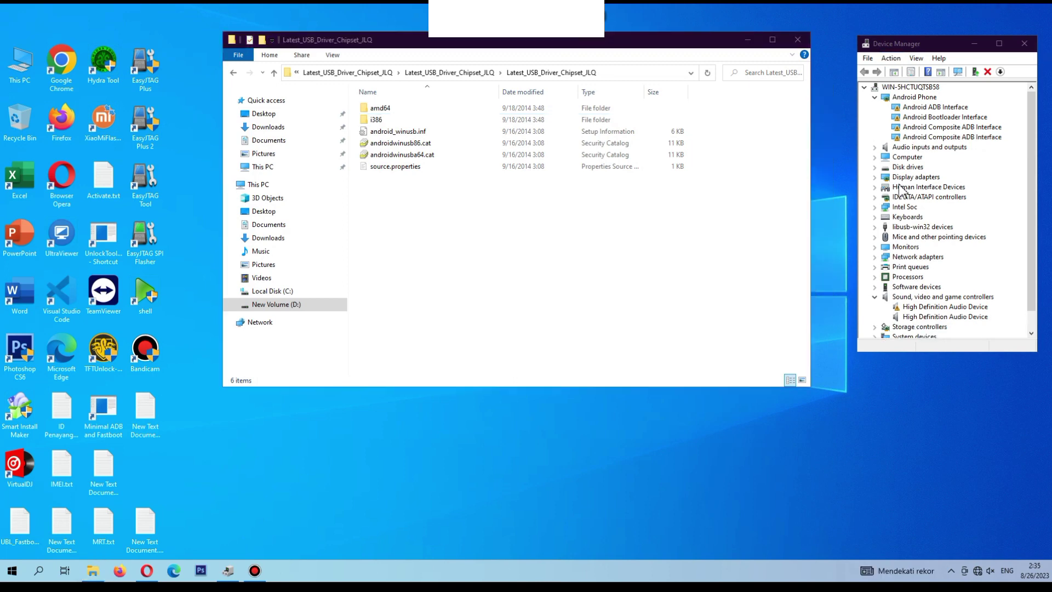
click(896, 58)
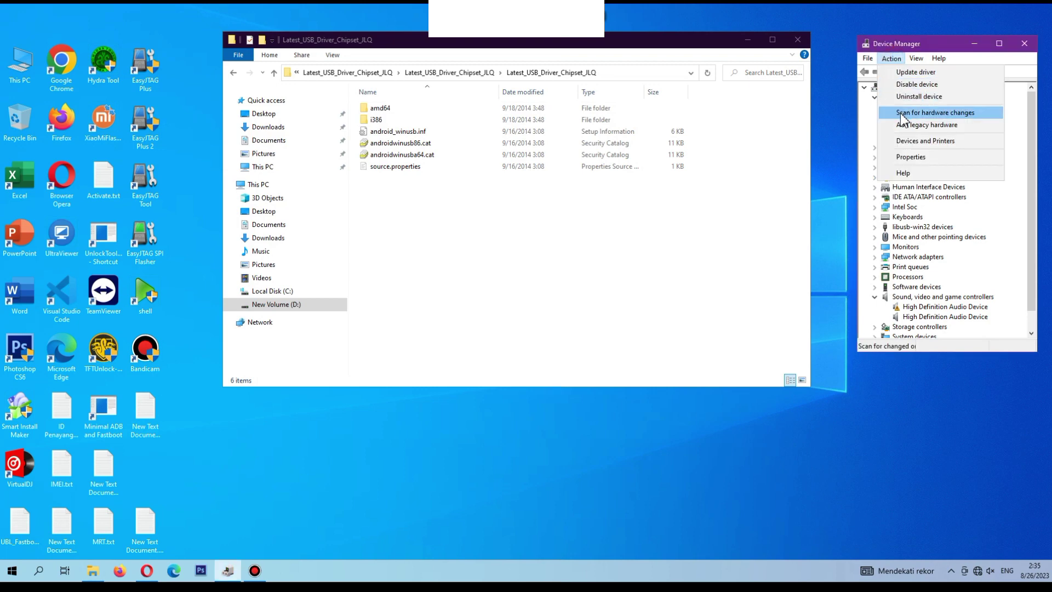
click(925, 125)
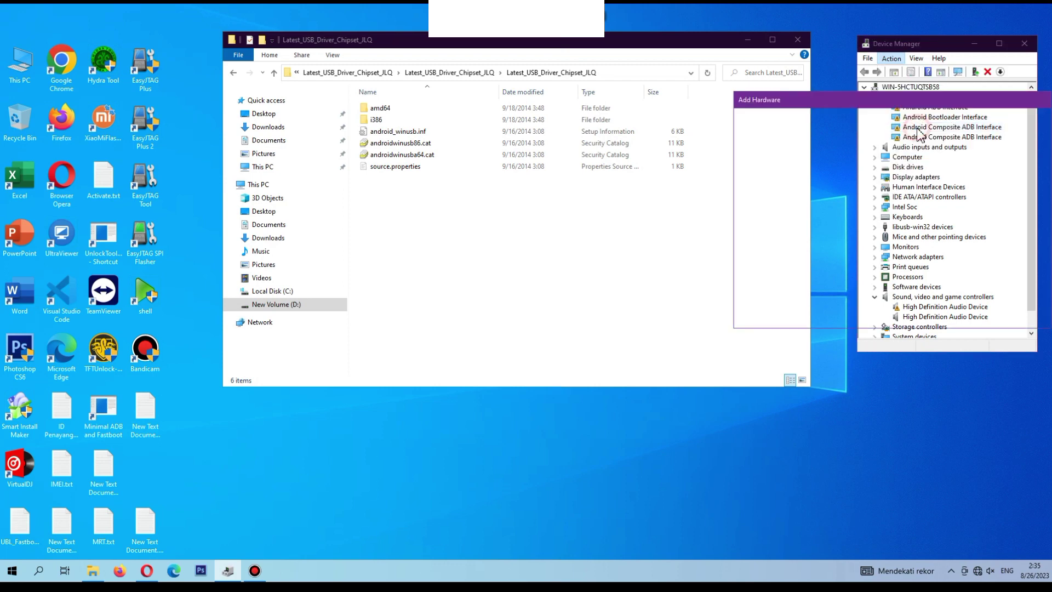
drag(956, 101, 754, 99)
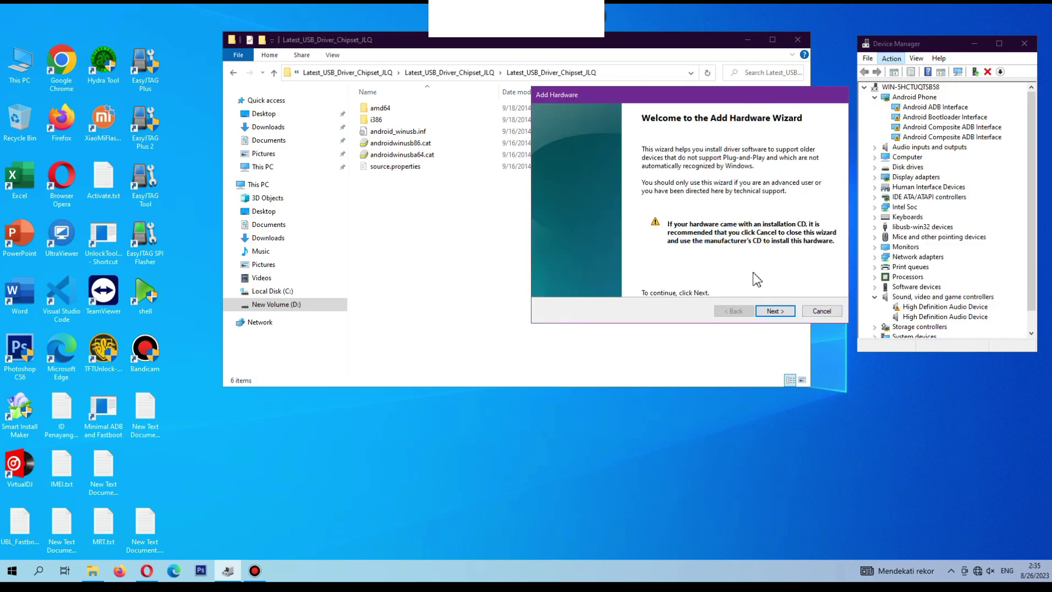
Choose manual hardware selection from a list (Advanced) and continue with Show All Devices to the driver selection.
click(778, 314)
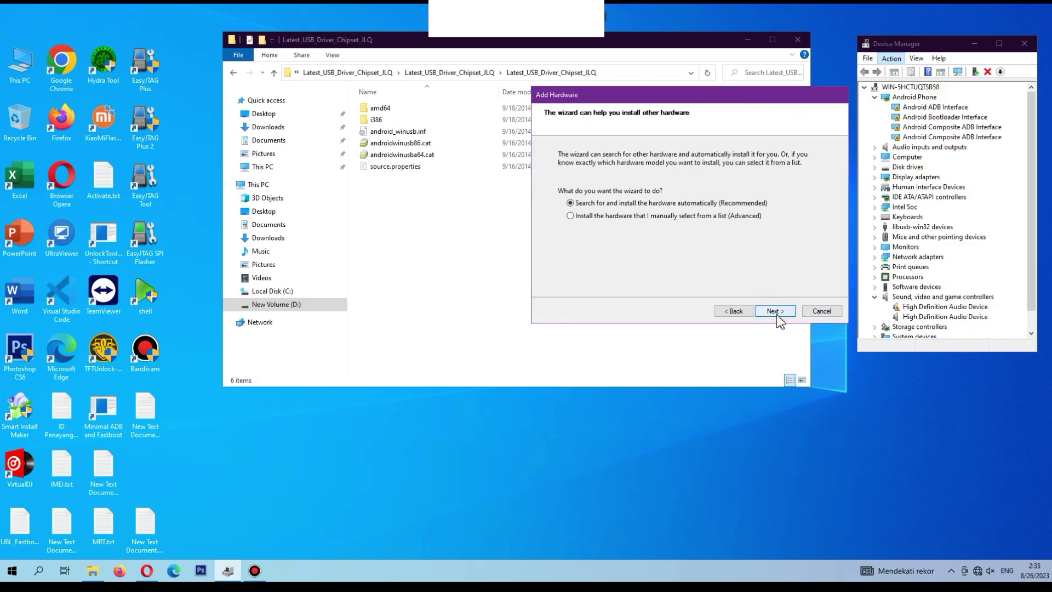
click(698, 216)
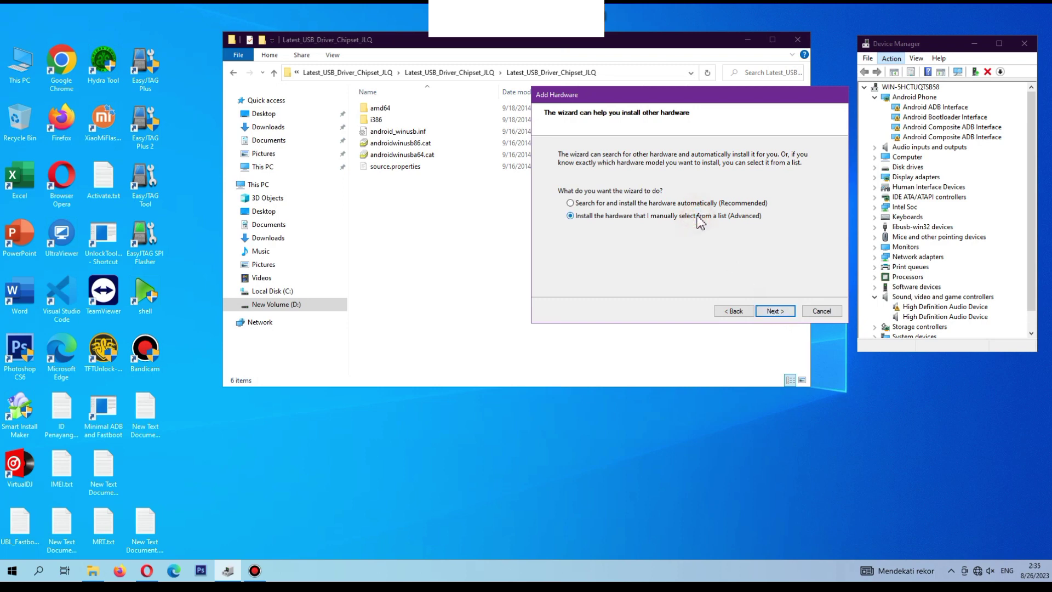
click(774, 312)
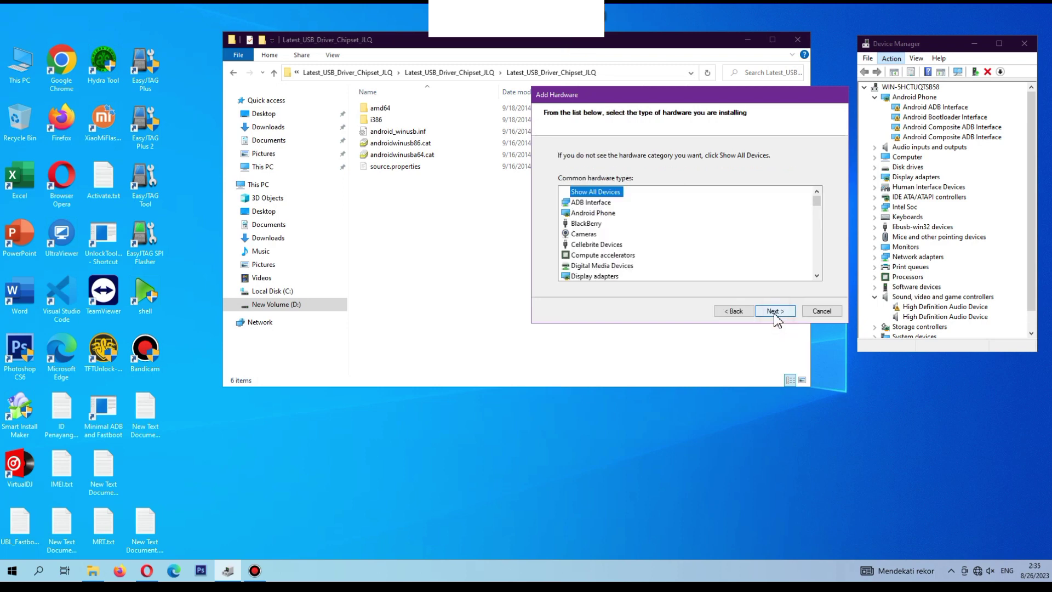
click(774, 314)
Load the driver from disk using android_winusb.inf in the Latest_USB_Driver_Chipset_JLQ folder.
click(815, 273)
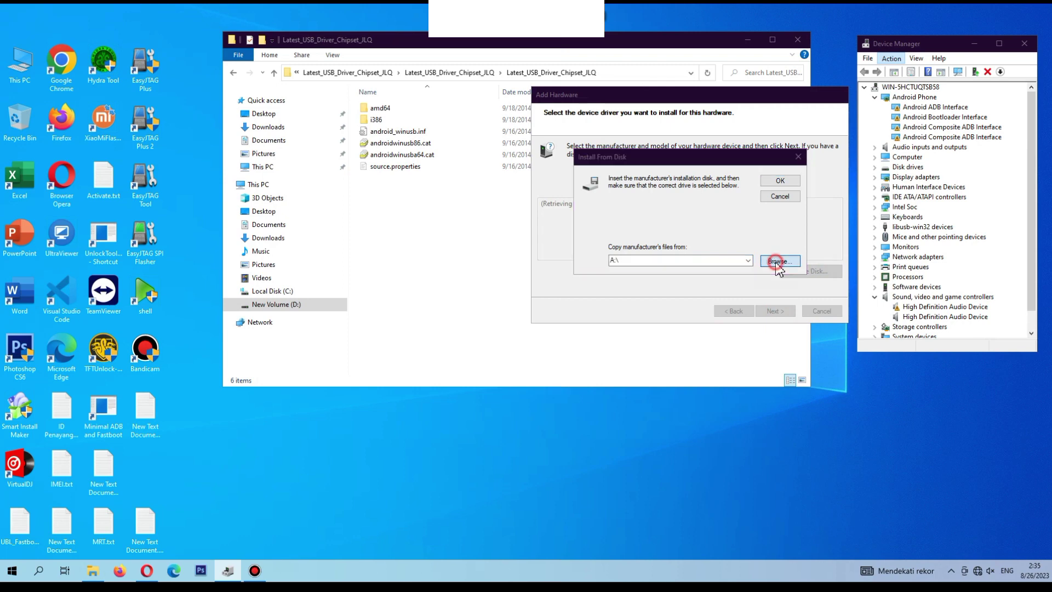
click(776, 264)
click(654, 173)
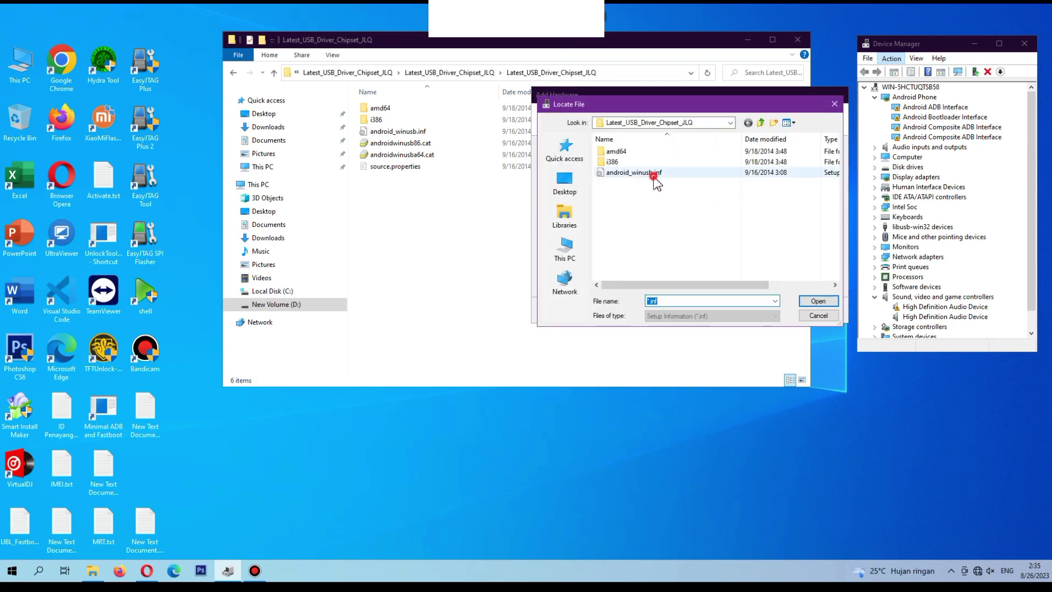
click(819, 301)
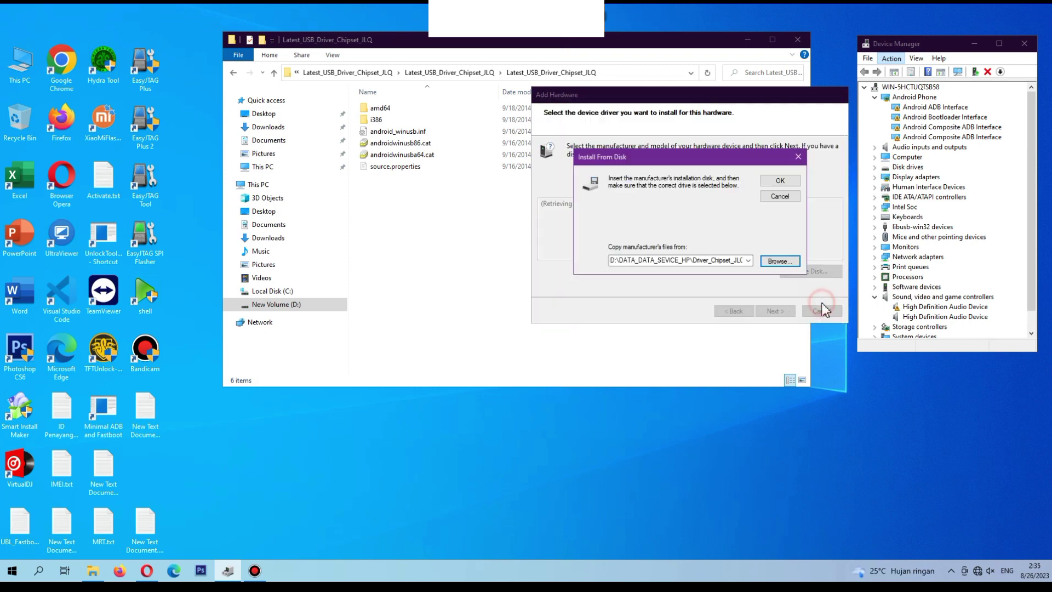
click(778, 182)
Install the Android Composite ADB Interface model and finish the Add Hardware wizard.
click(605, 240)
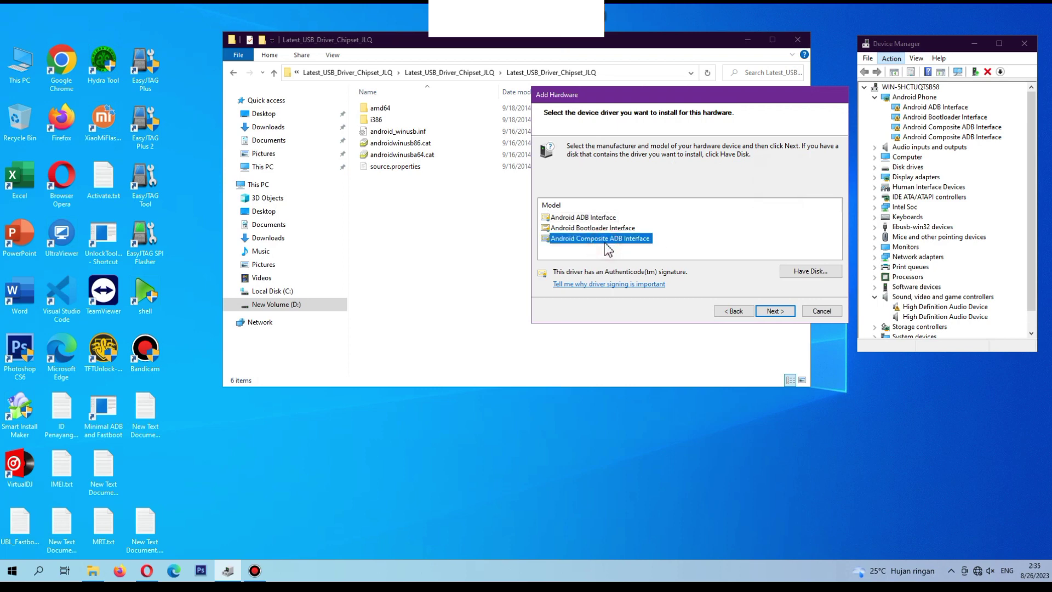
click(772, 311)
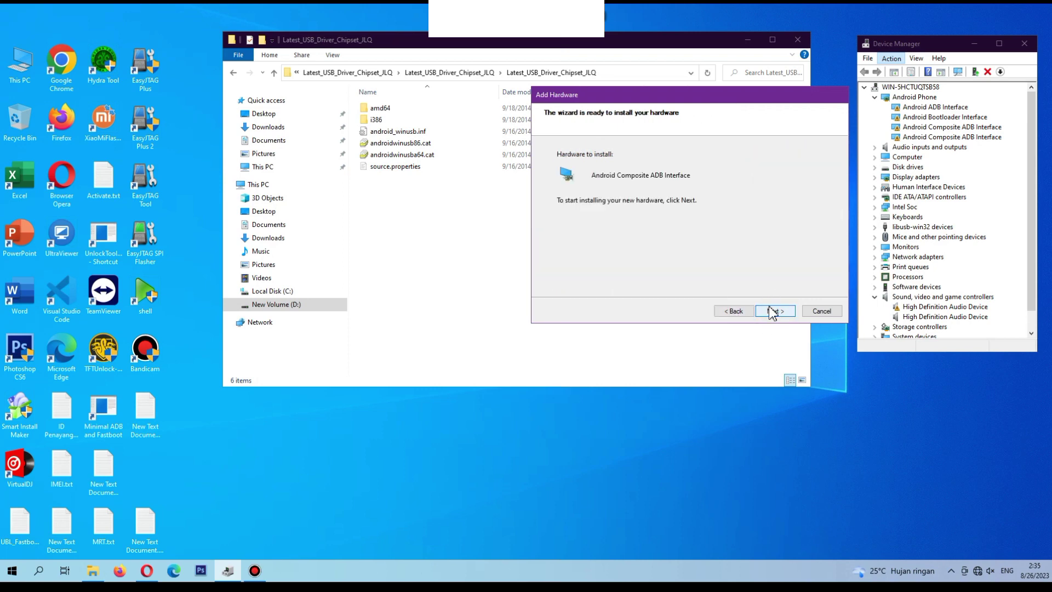
click(773, 311)
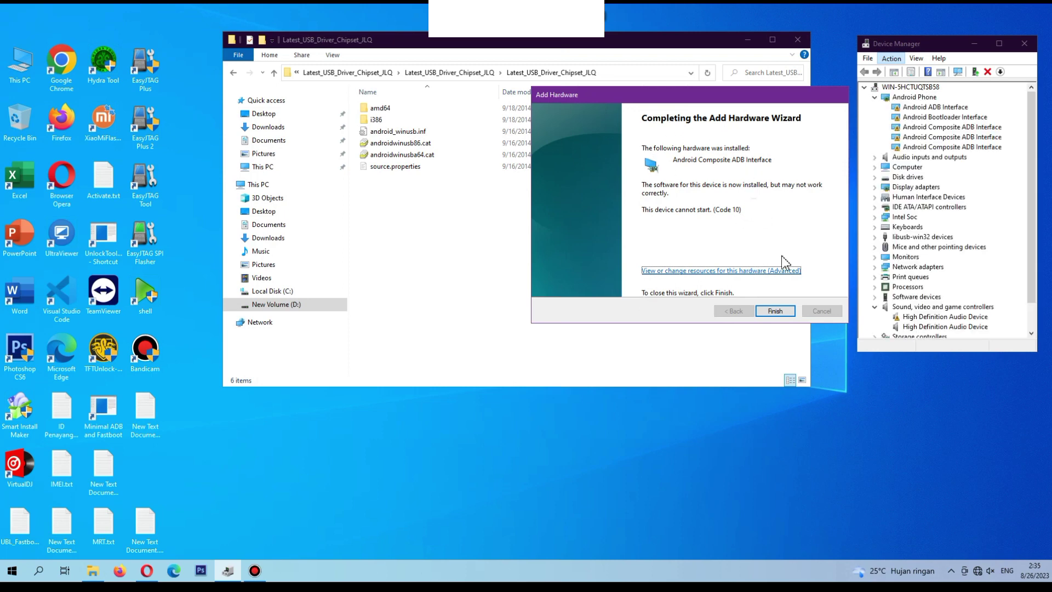
click(777, 314)
Review the ADB, Bootloader and Composite ADB interface entries listed under Android Phone in Device Manager.
click(947, 147)
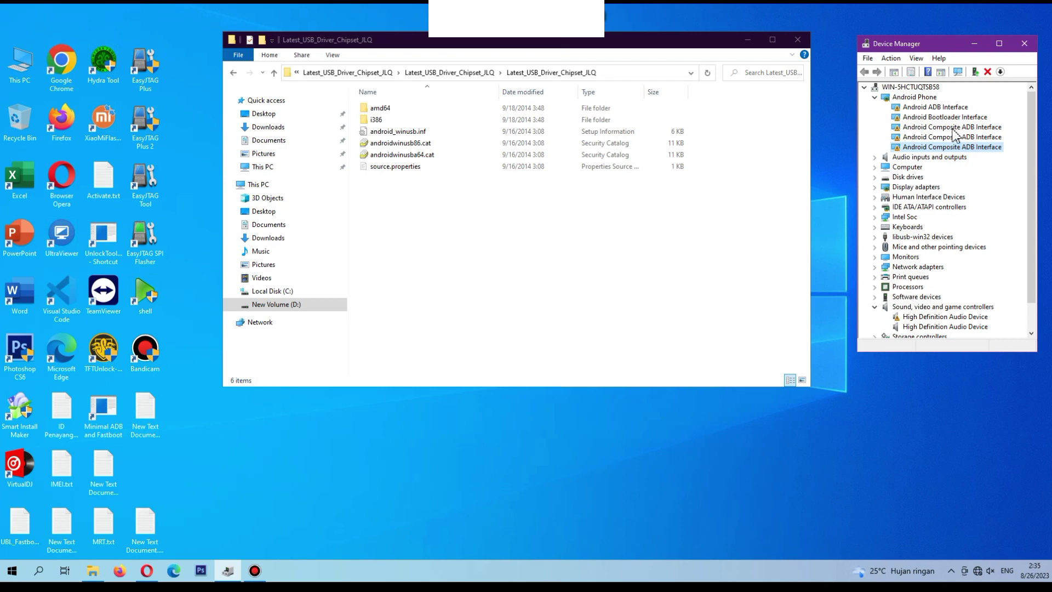
click(906, 128)
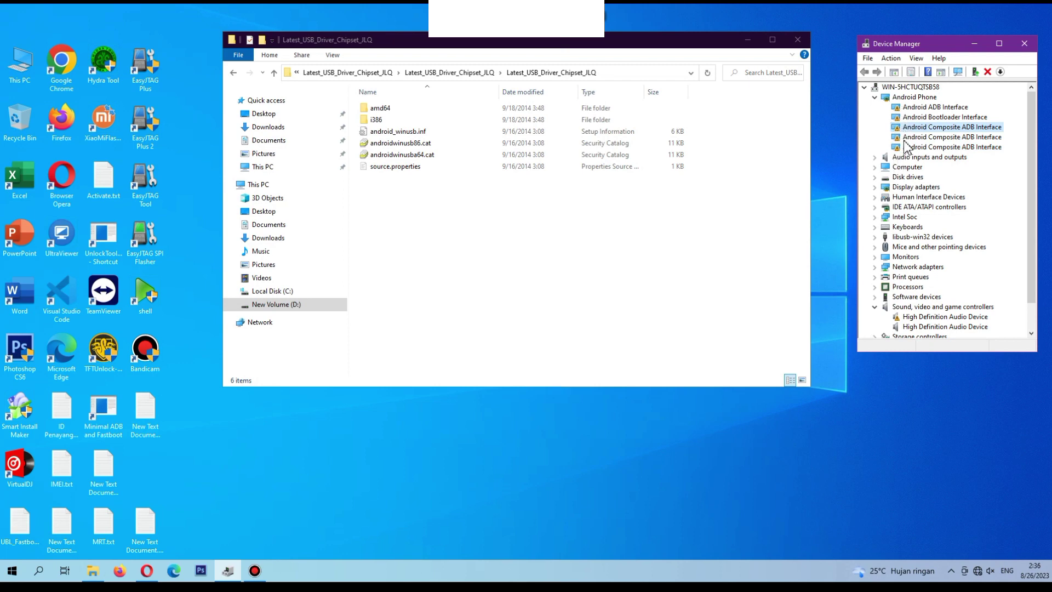
click(921, 137)
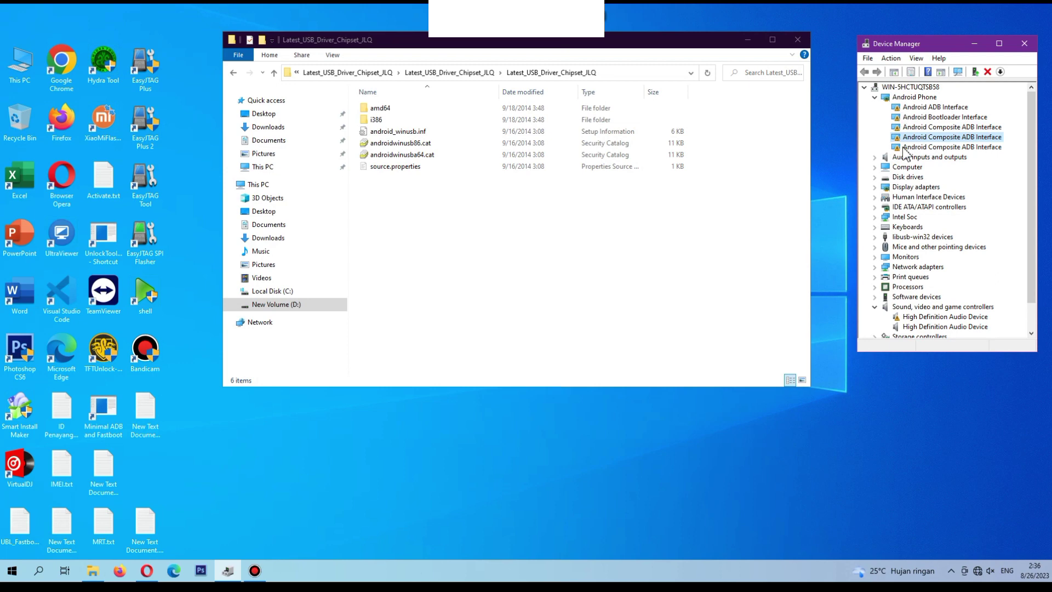
click(901, 128)
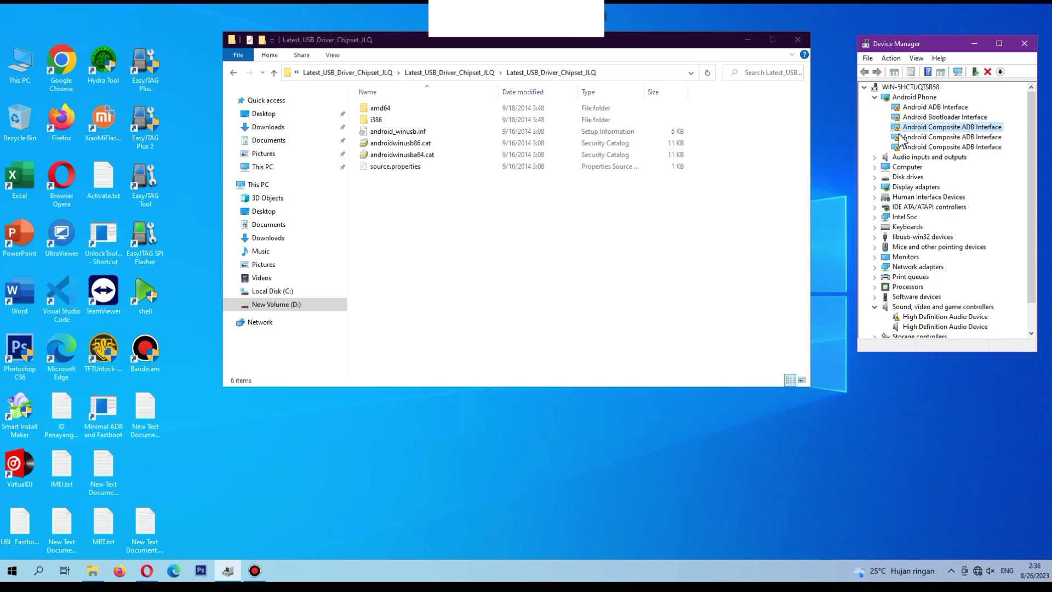
click(920, 138)
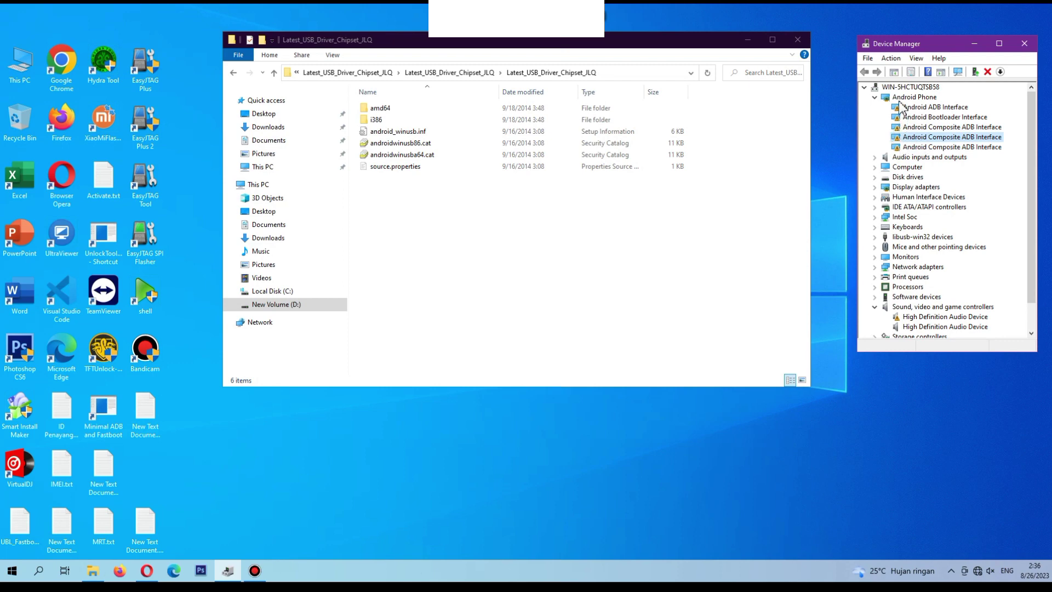
click(896, 129)
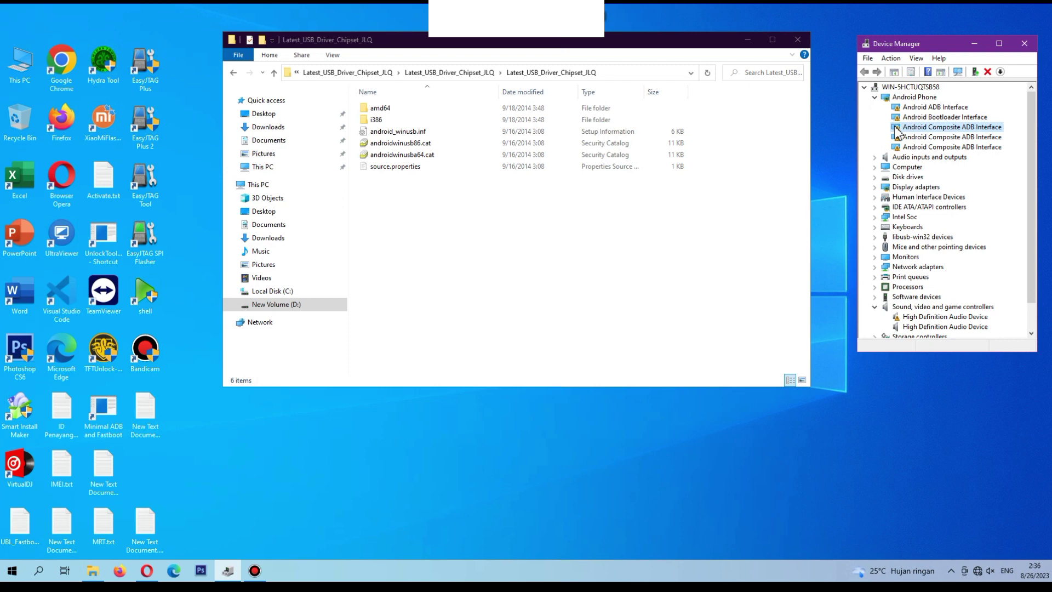
click(899, 138)
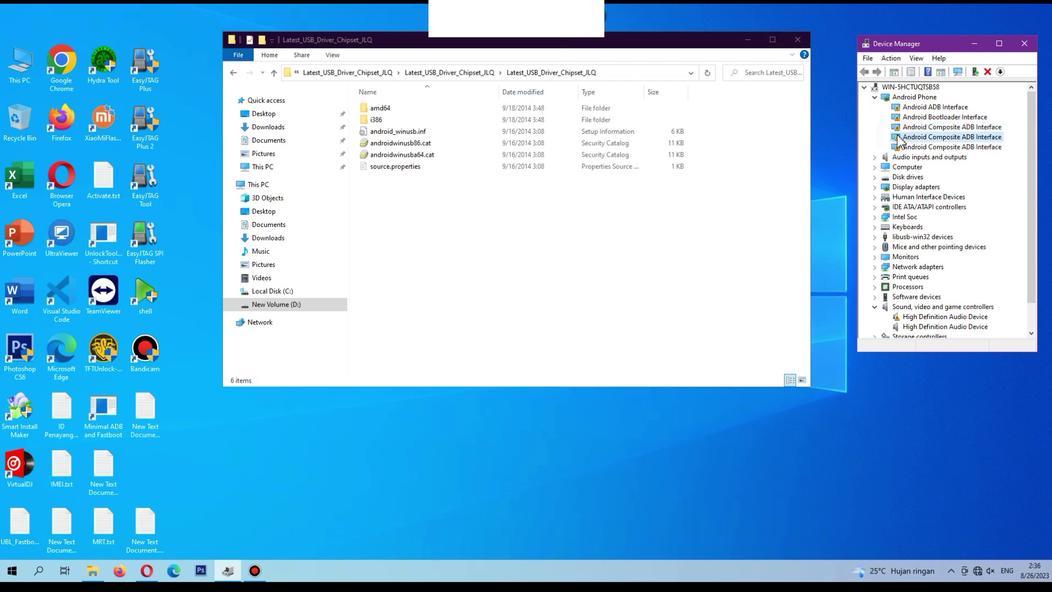
click(898, 129)
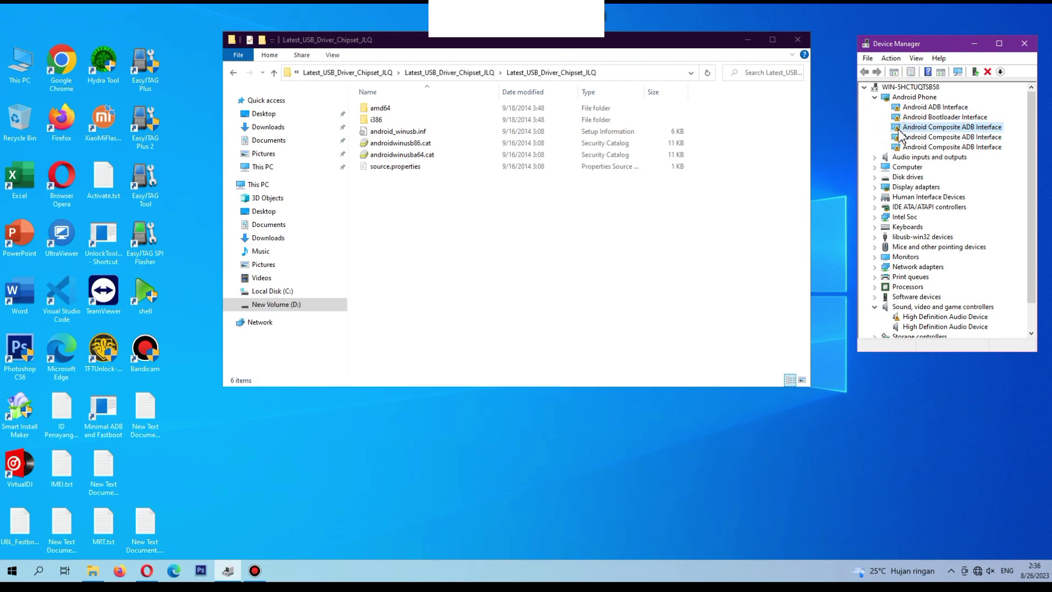
click(900, 117)
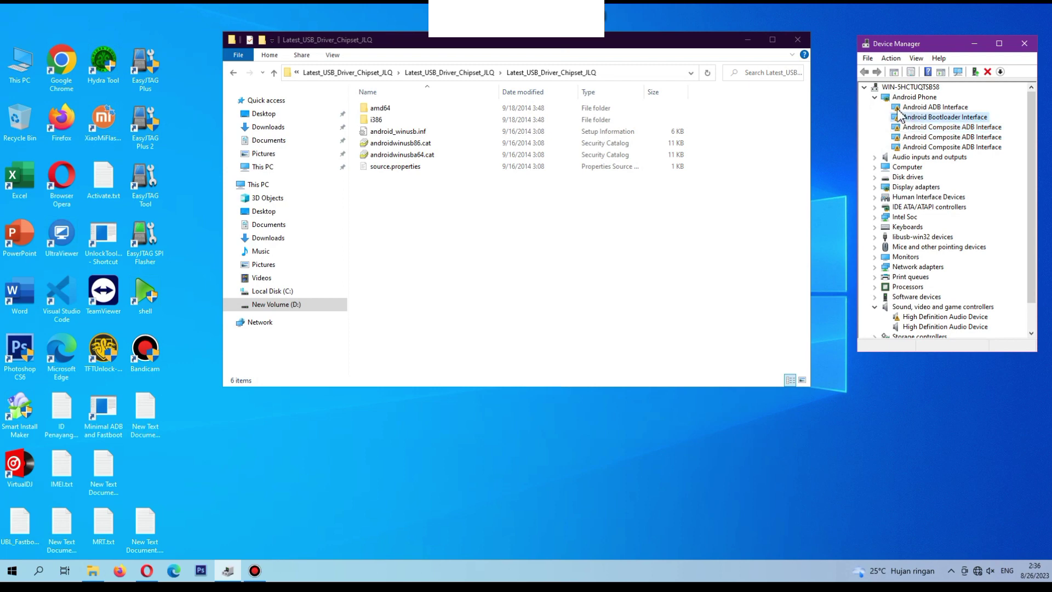
click(900, 107)
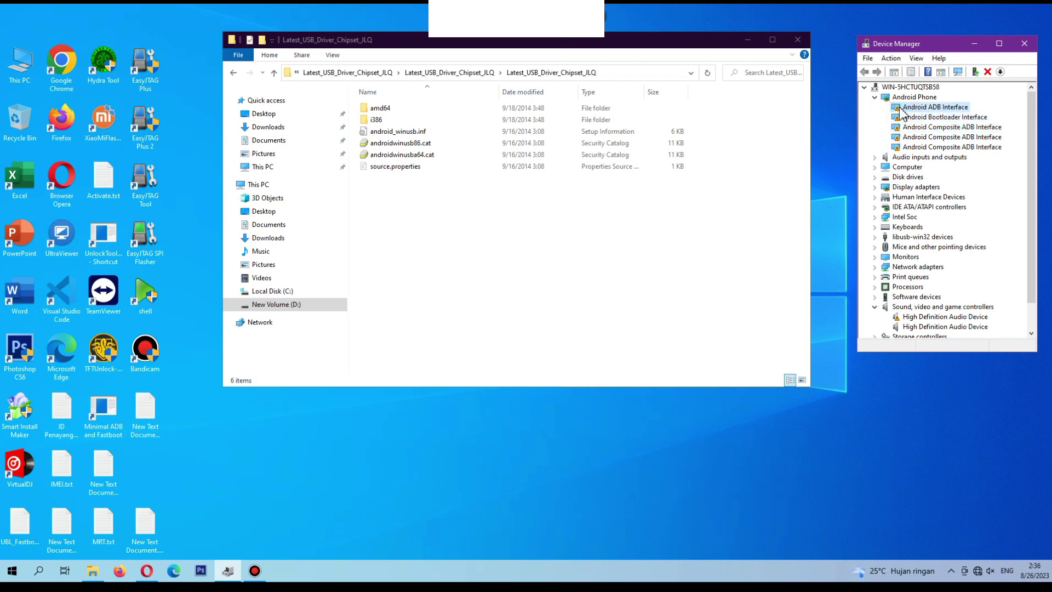
click(921, 137)
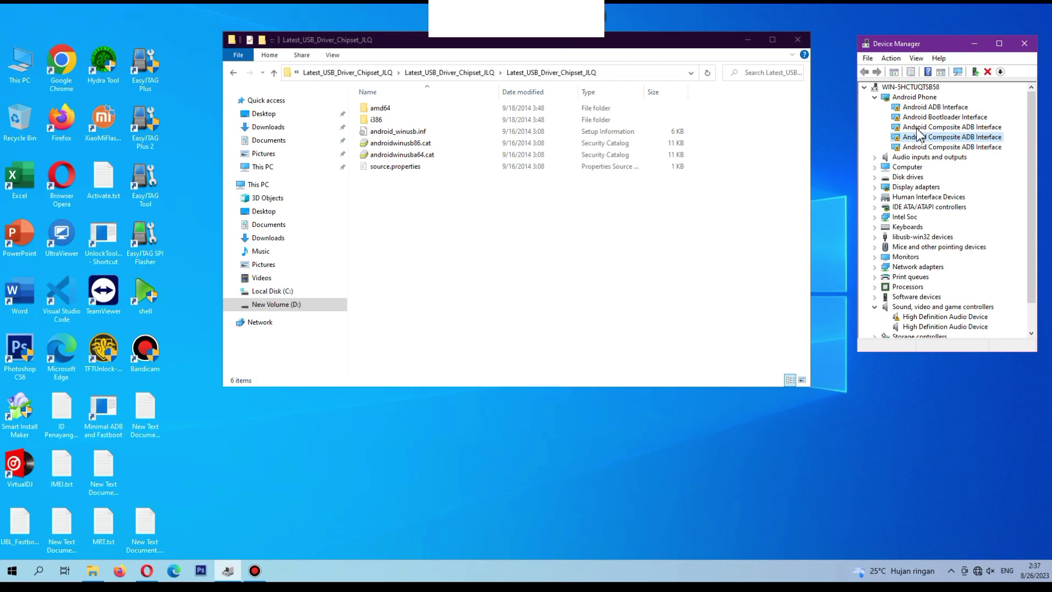
click(918, 130)
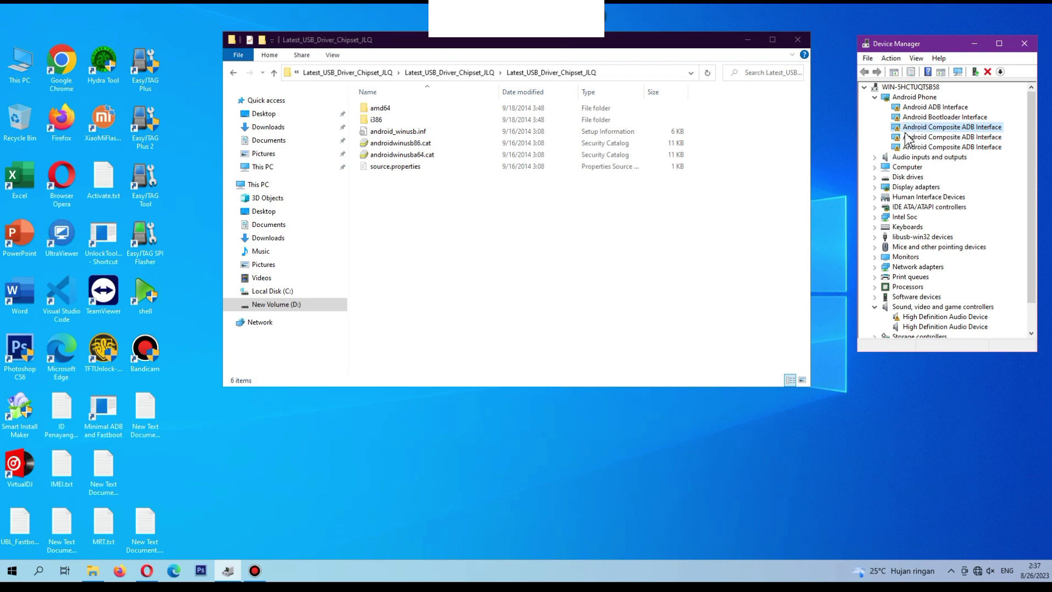
Switch to the File Explorer window and go back to the Driver_Chipset_JLQ folder.
click(455, 282)
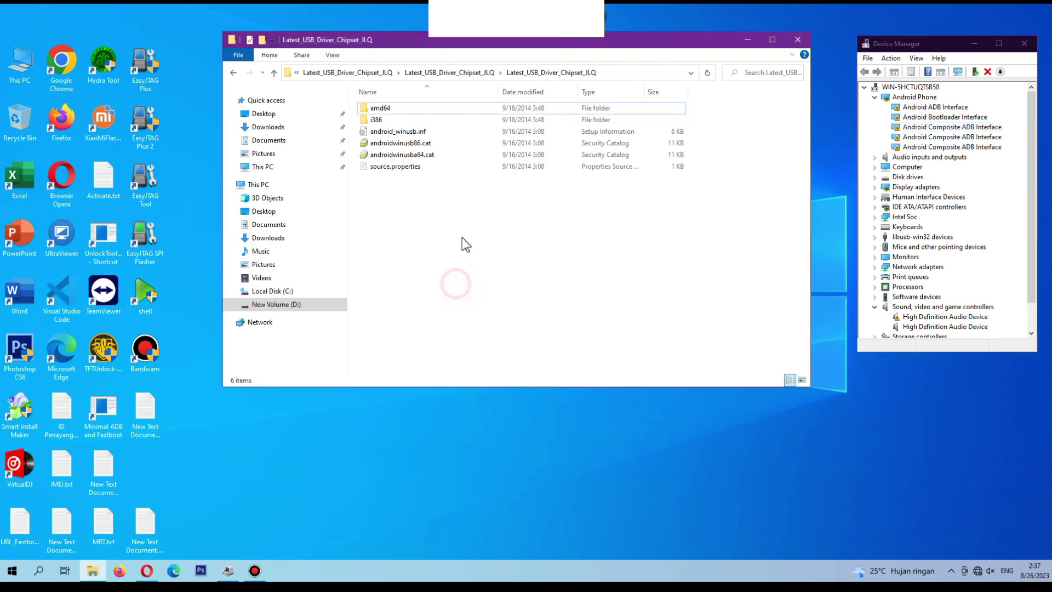
click(231, 73)
click(231, 73)
click(231, 73)
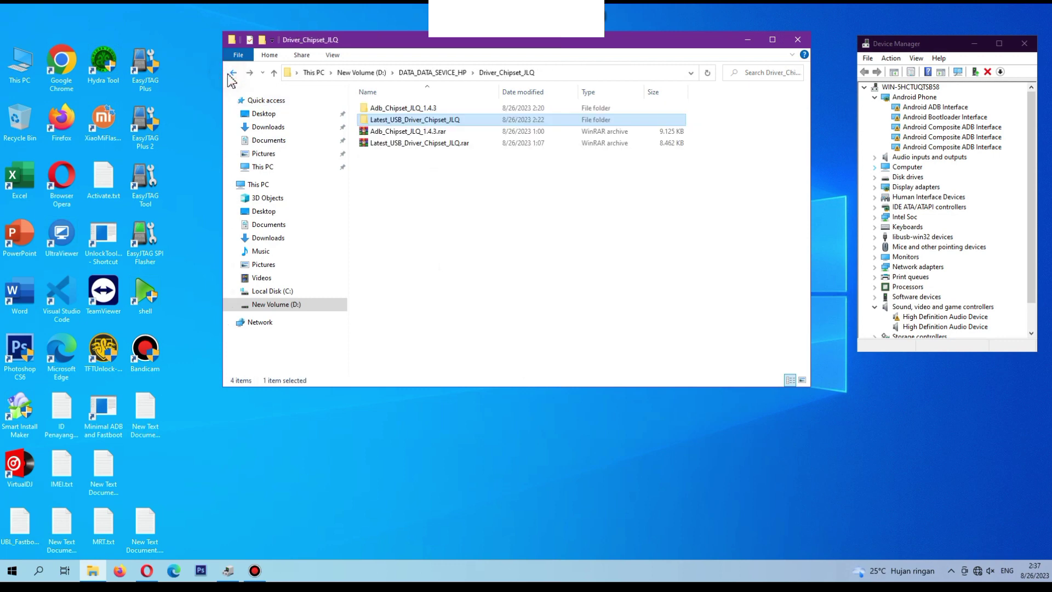
click(418, 166)
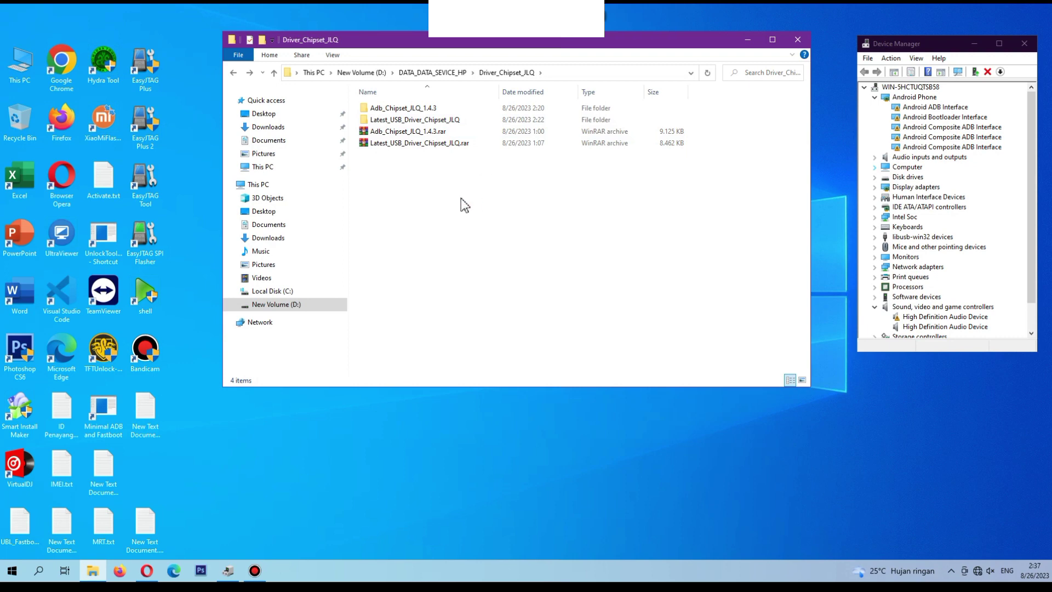
drag(439, 175, 403, 97)
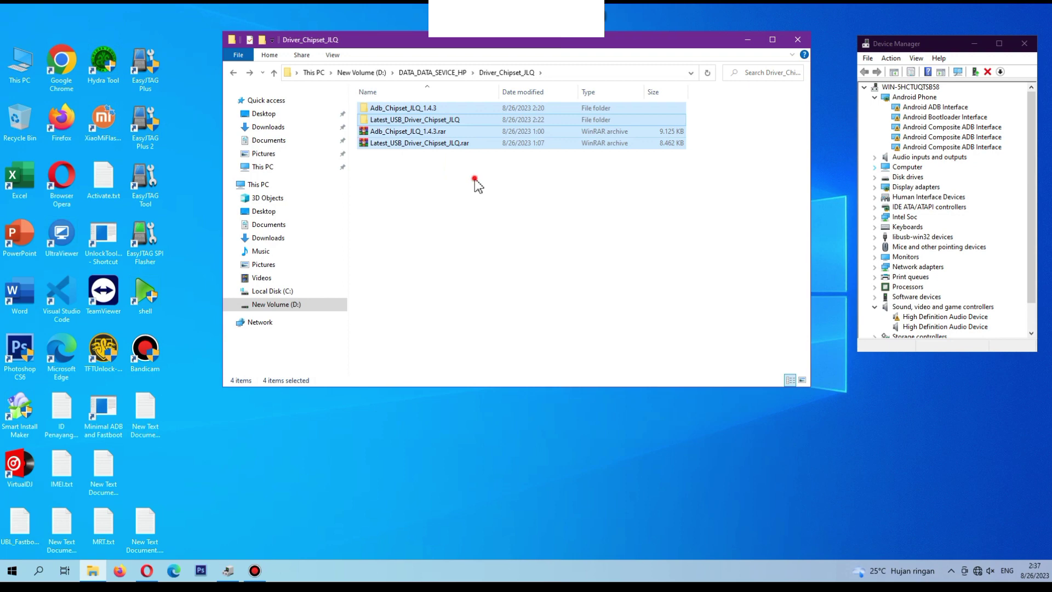
click(478, 187)
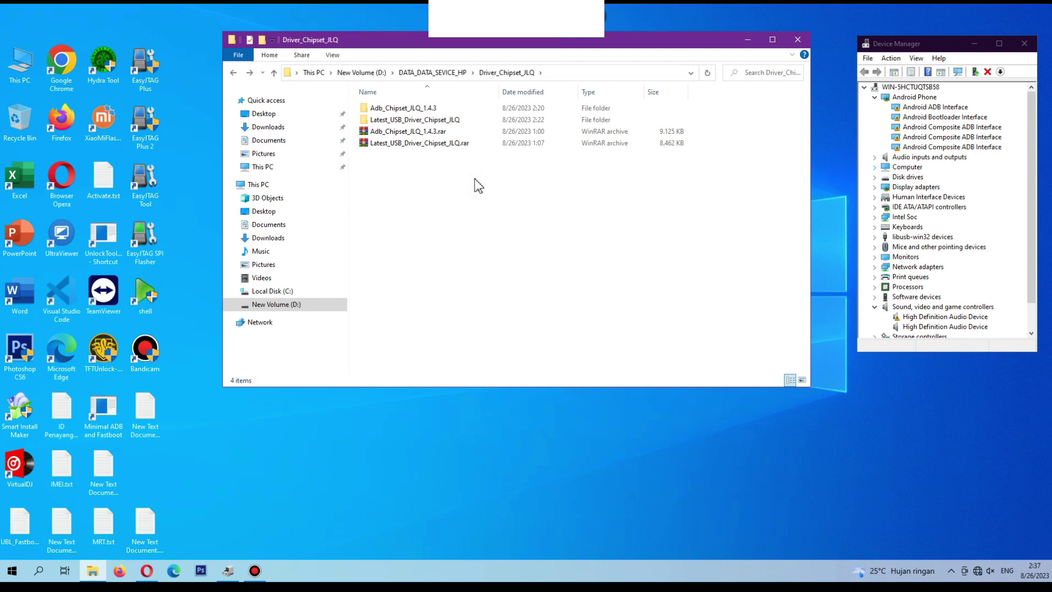